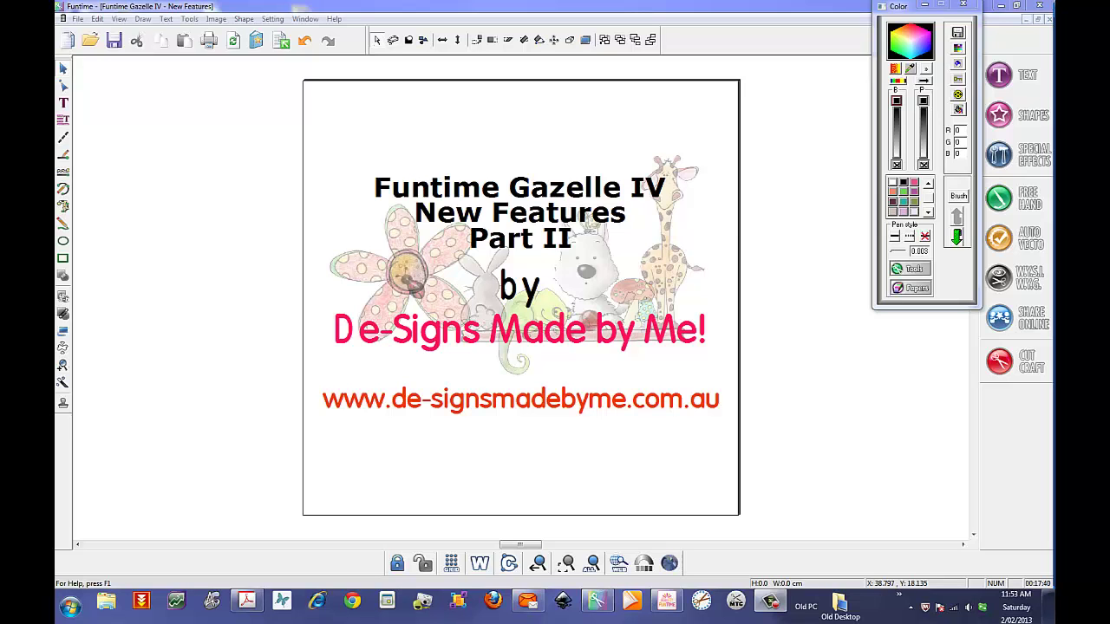
Minimise the current document and create a new page 21 cm long and 29 cm high
click(1027, 18)
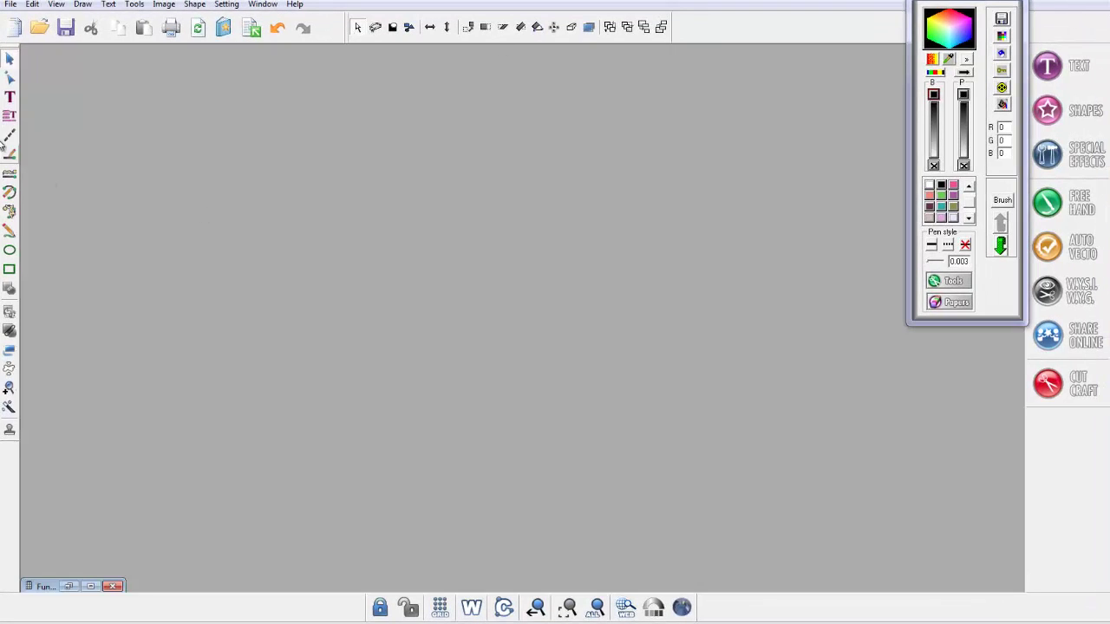
click(13, 27)
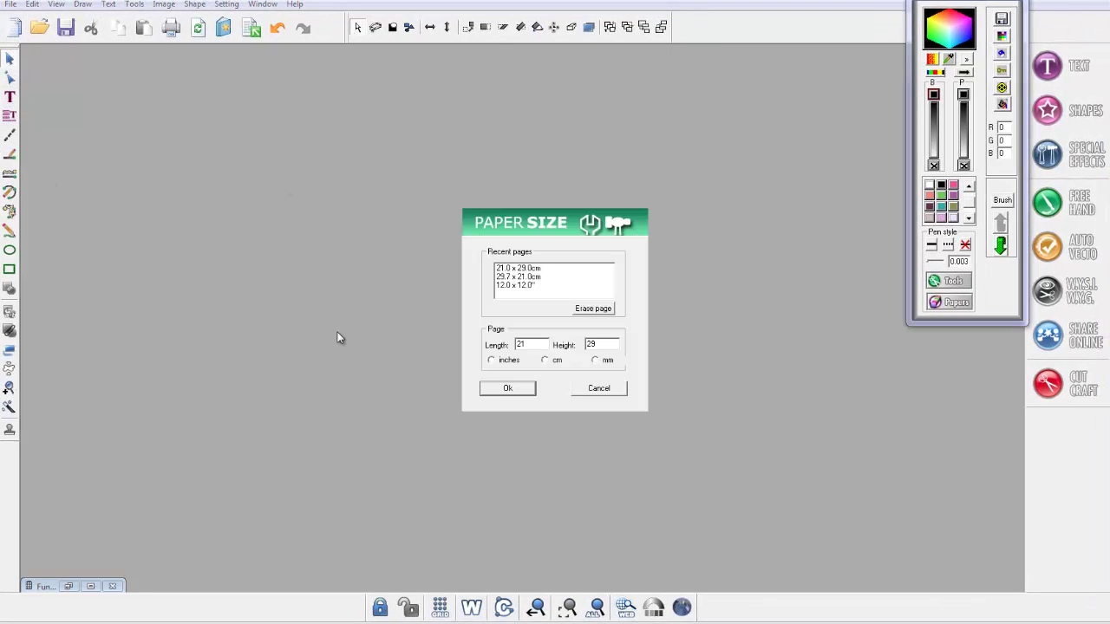
click(546, 360)
click(508, 389)
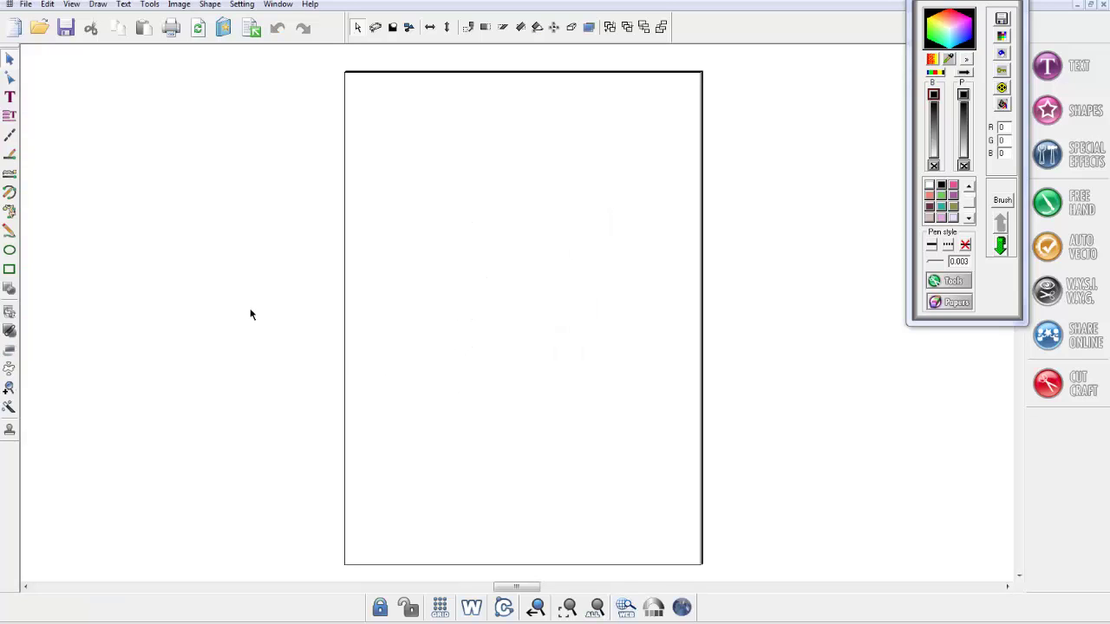
Draw a rectangle in the middle of the page with a circle inside it, shown in wireframe view
click(10, 270)
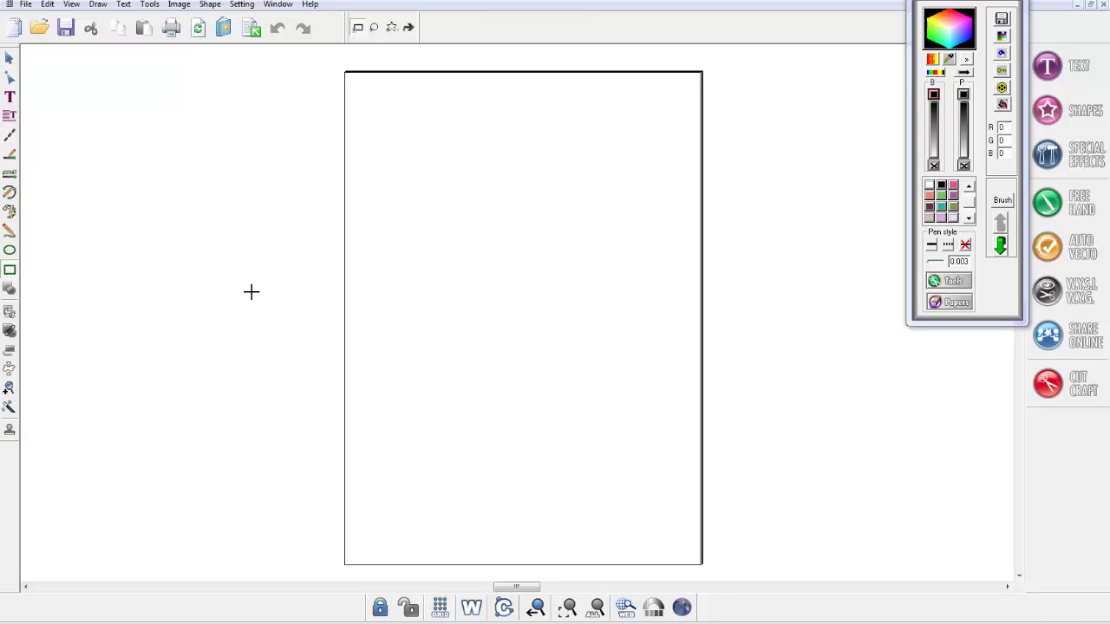
drag(424, 242, 601, 392)
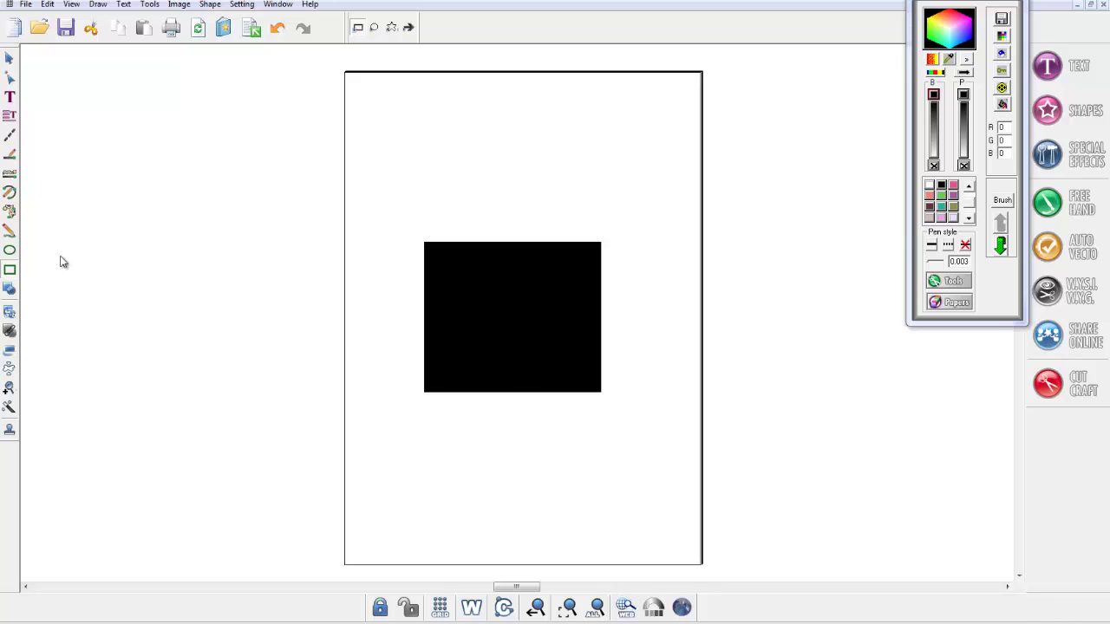
click(471, 607)
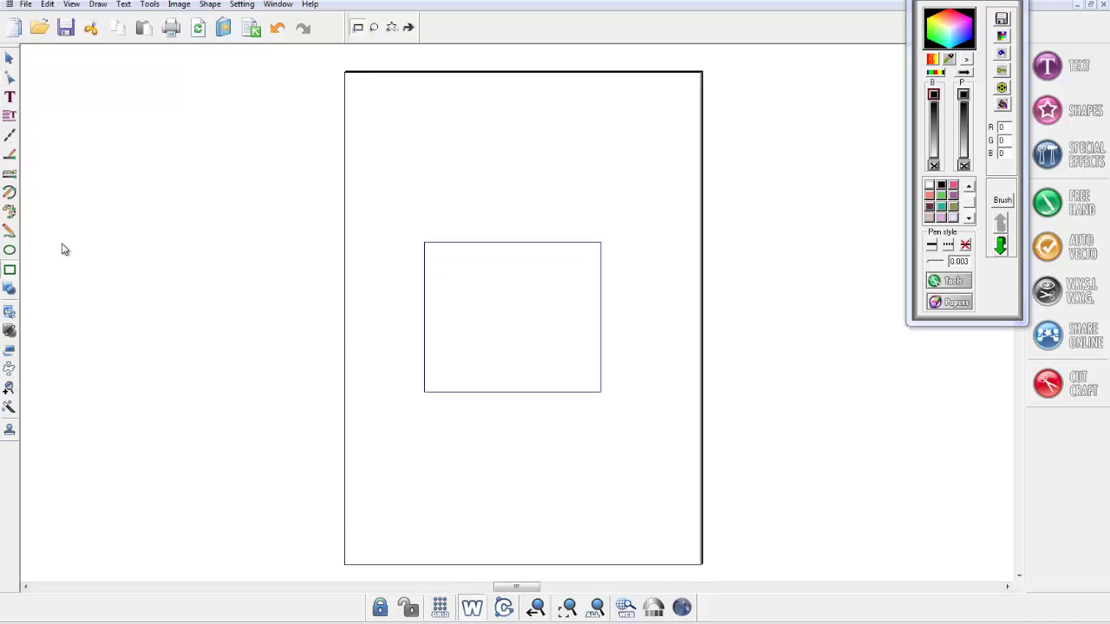
click(10, 250)
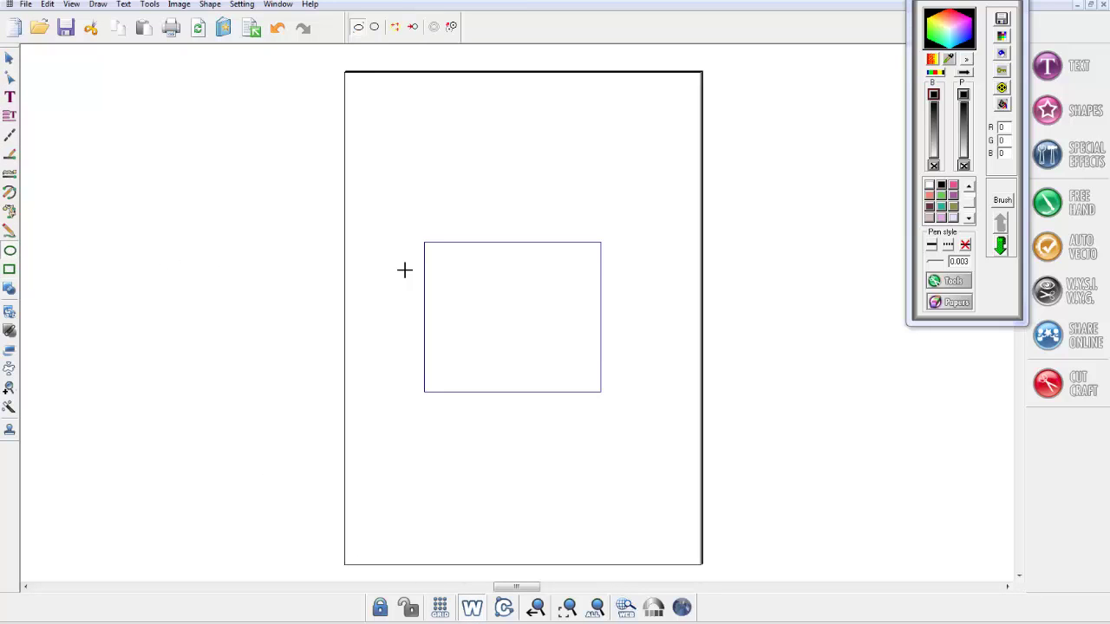
drag(478, 272, 560, 357)
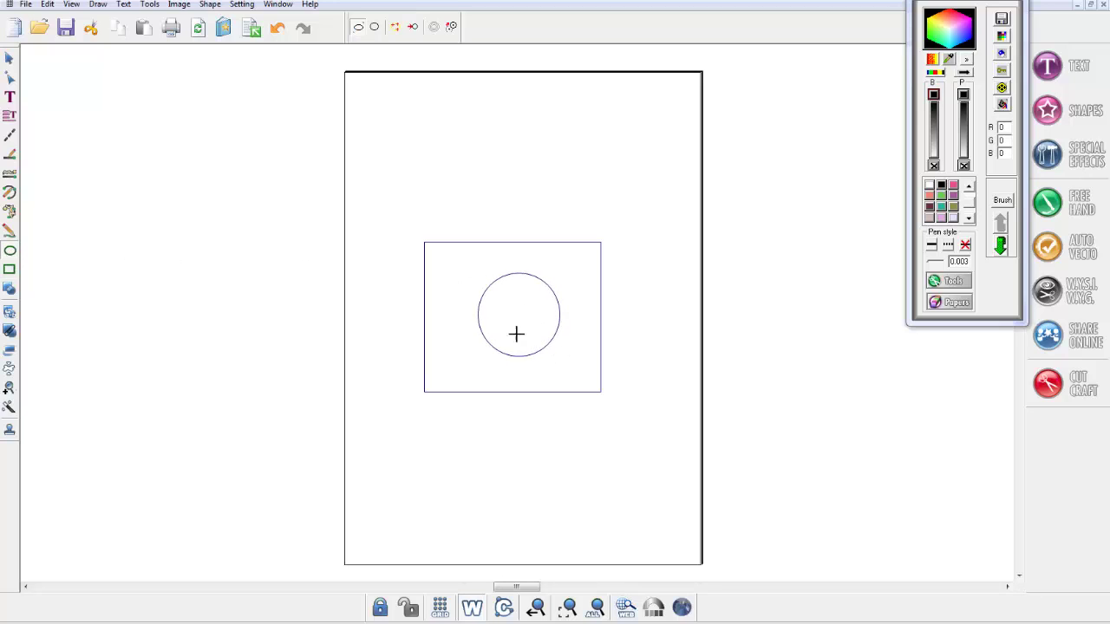
Select the rectangle and the circle together and bring up the alignment options
click(9, 57)
click(425, 311)
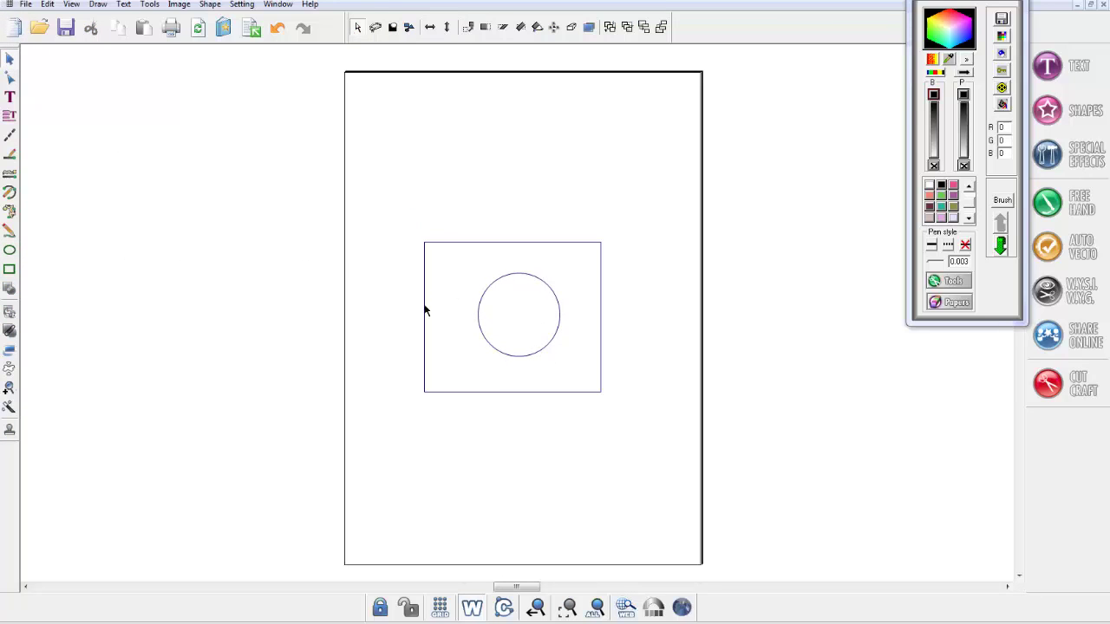
drag(410, 210, 630, 428)
click(8, 118)
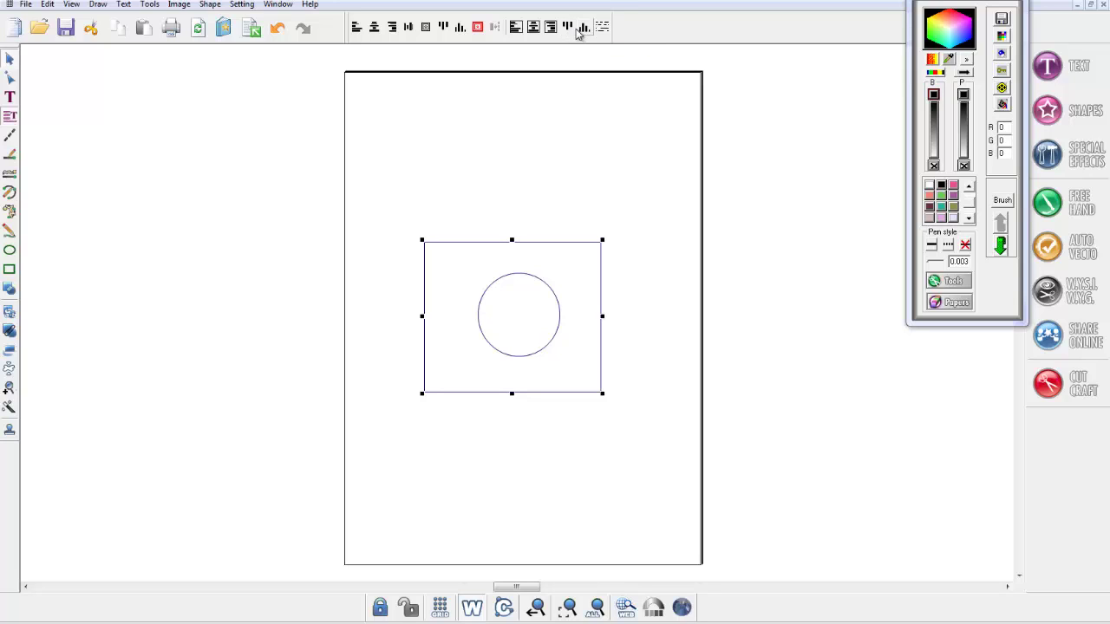
Shift the circle slightly toward the rectangle's left side
click(464, 105)
click(478, 329)
click(478, 309)
key(Delete)
key(ctrl+z)
key(ctrl+z)
key(ctrl+z)
key(ctrl+z)
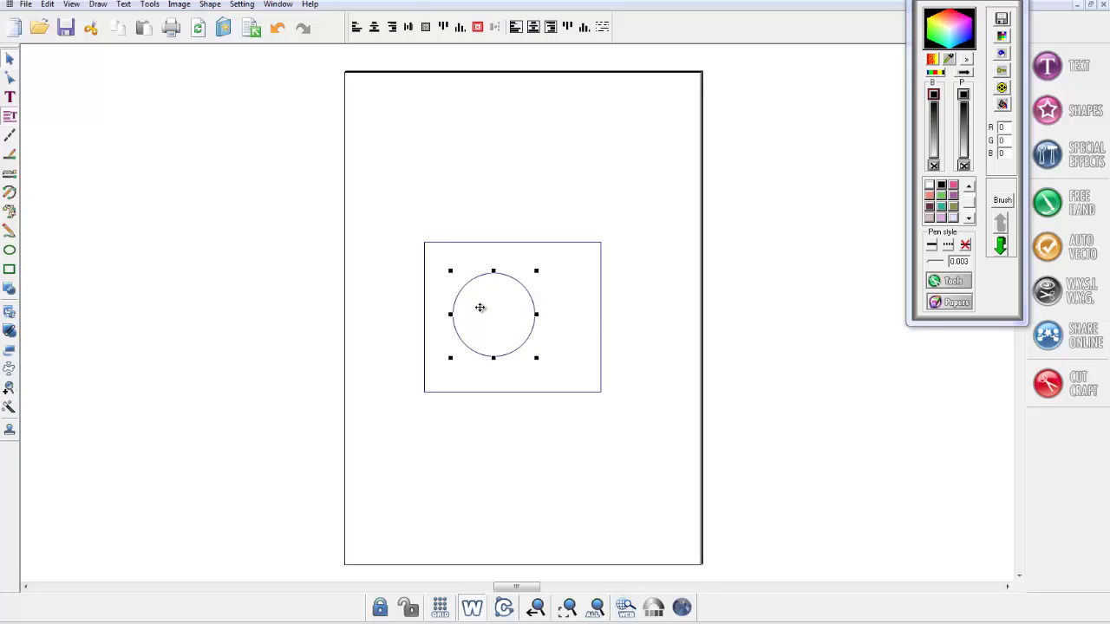
Align the rectangle and circle together to the page's top edge, and finally to its bottom edge
drag(410, 224, 642, 425)
click(569, 28)
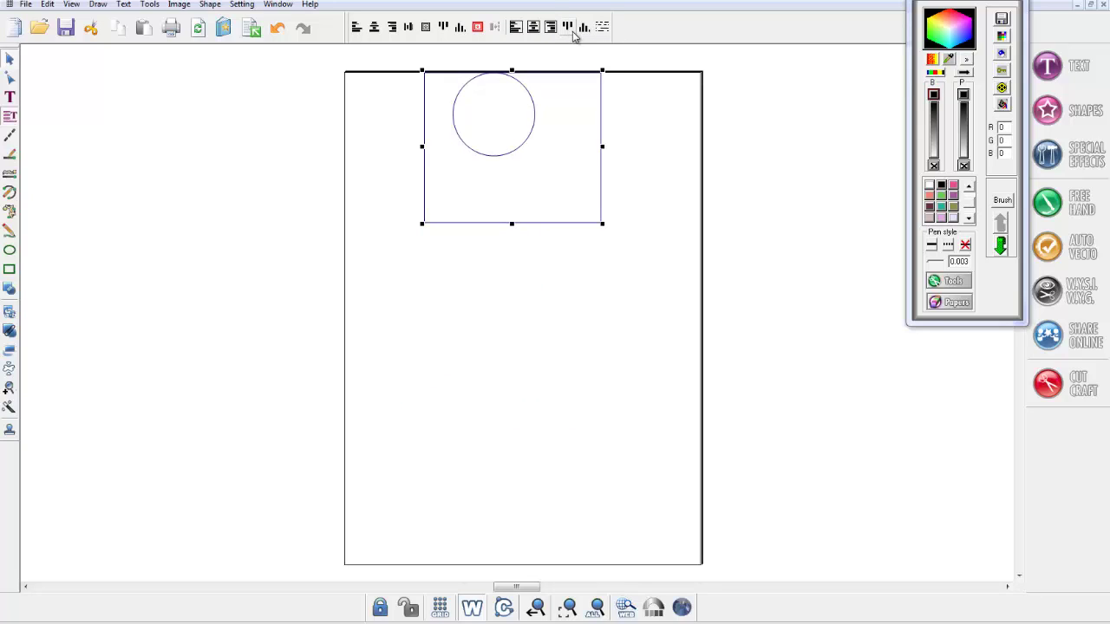
click(584, 30)
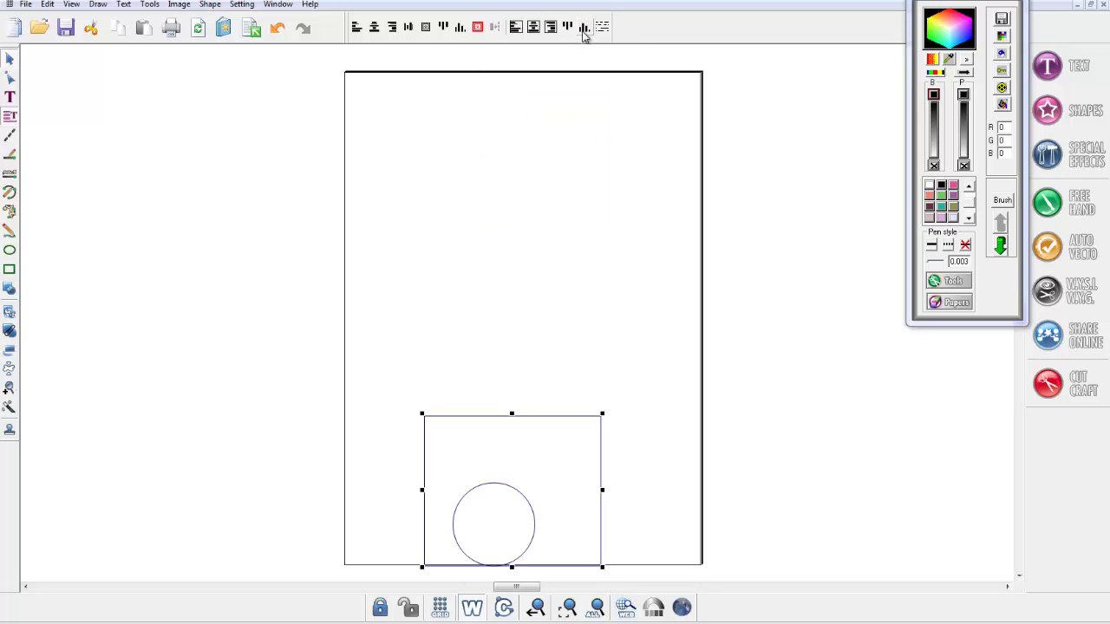
Move only the circle up inside the rectangle and align it to the bottom of the page
click(415, 312)
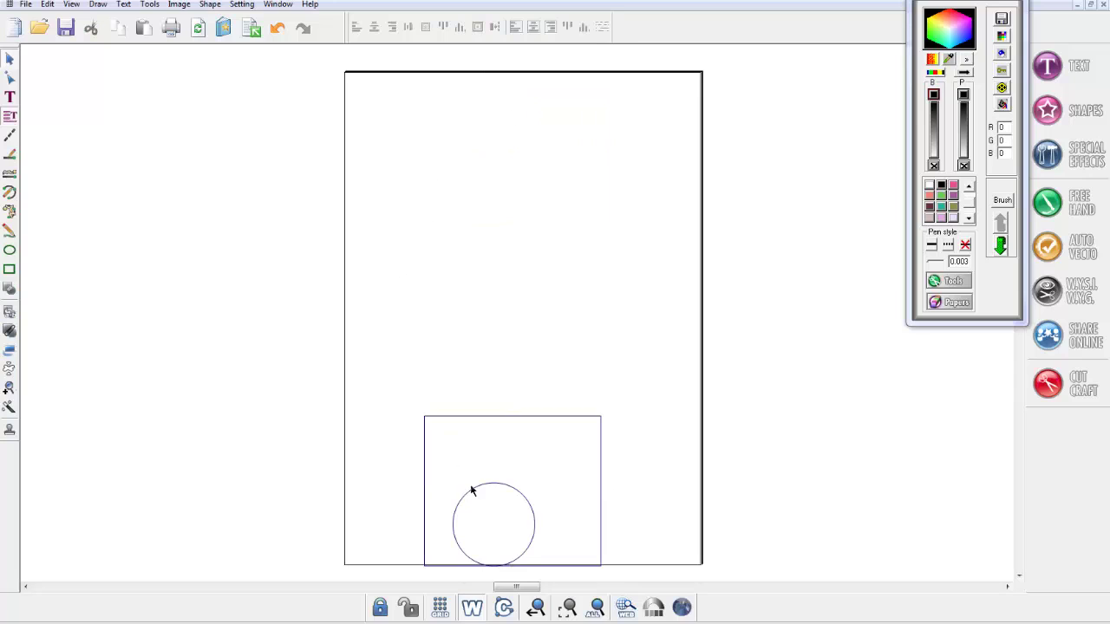
click(486, 497)
drag(485, 497, 492, 470)
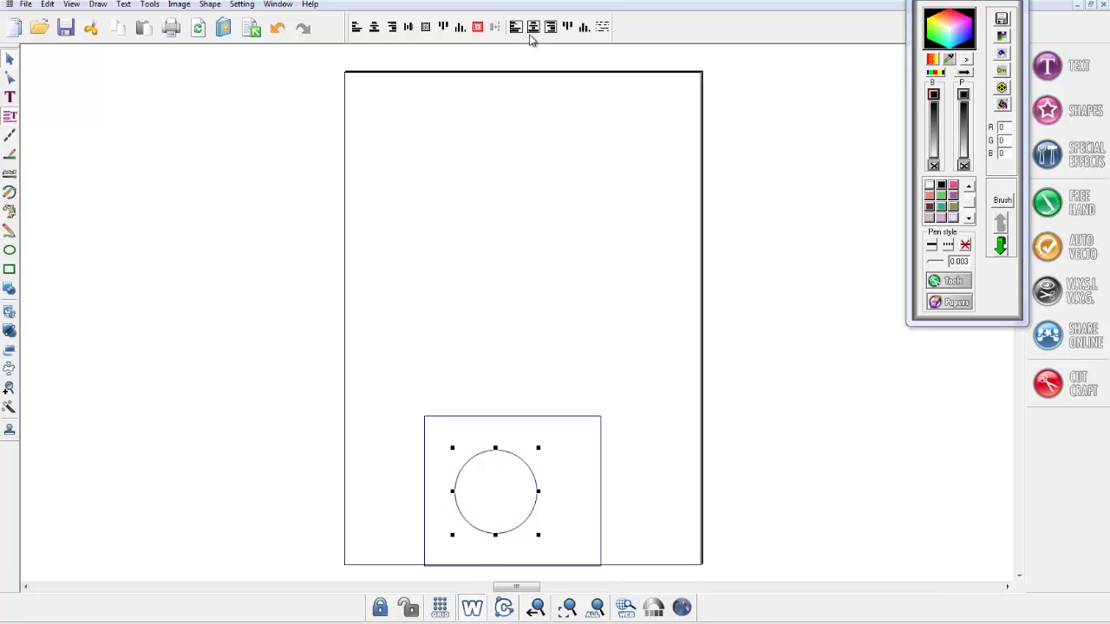
click(585, 28)
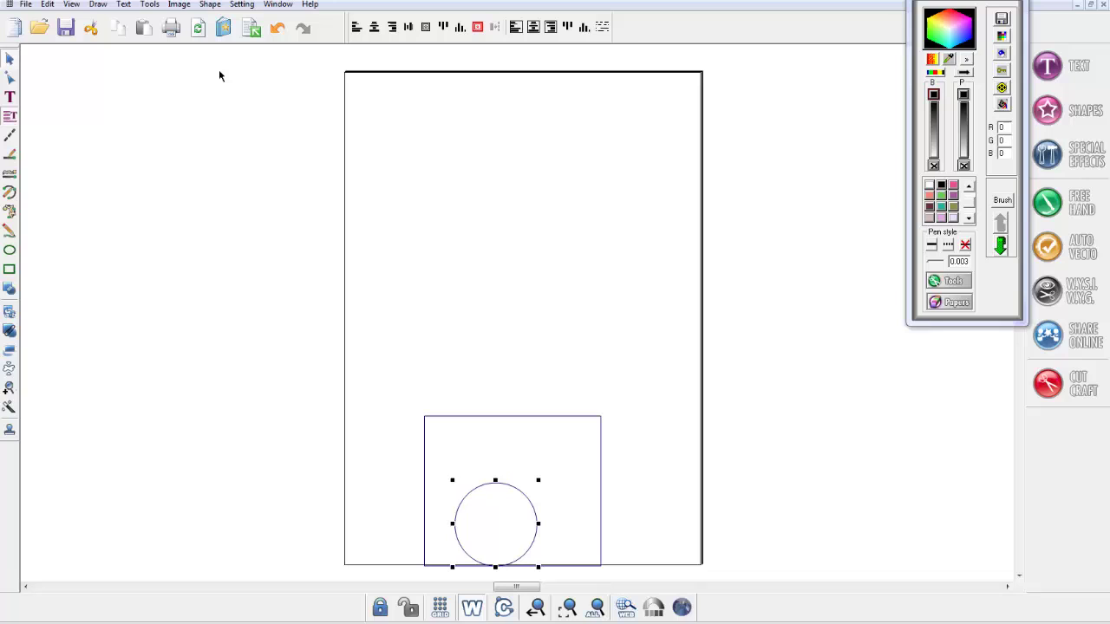
Show the project notes window and place it over the upper middle of the page
click(71, 5)
click(51, 222)
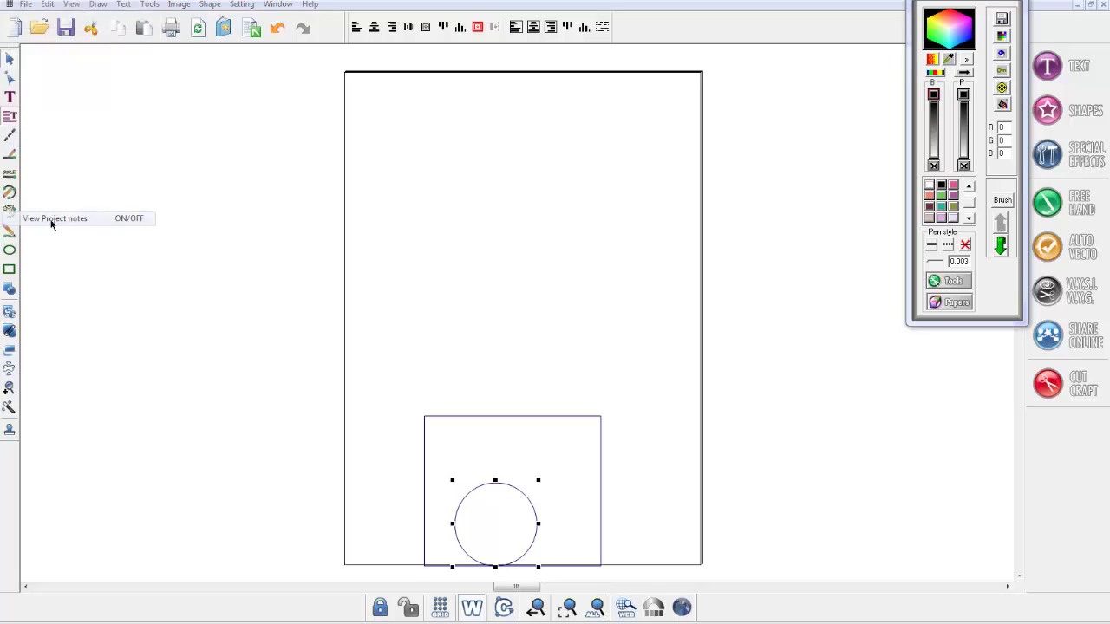
drag(158, 15, 484, 85)
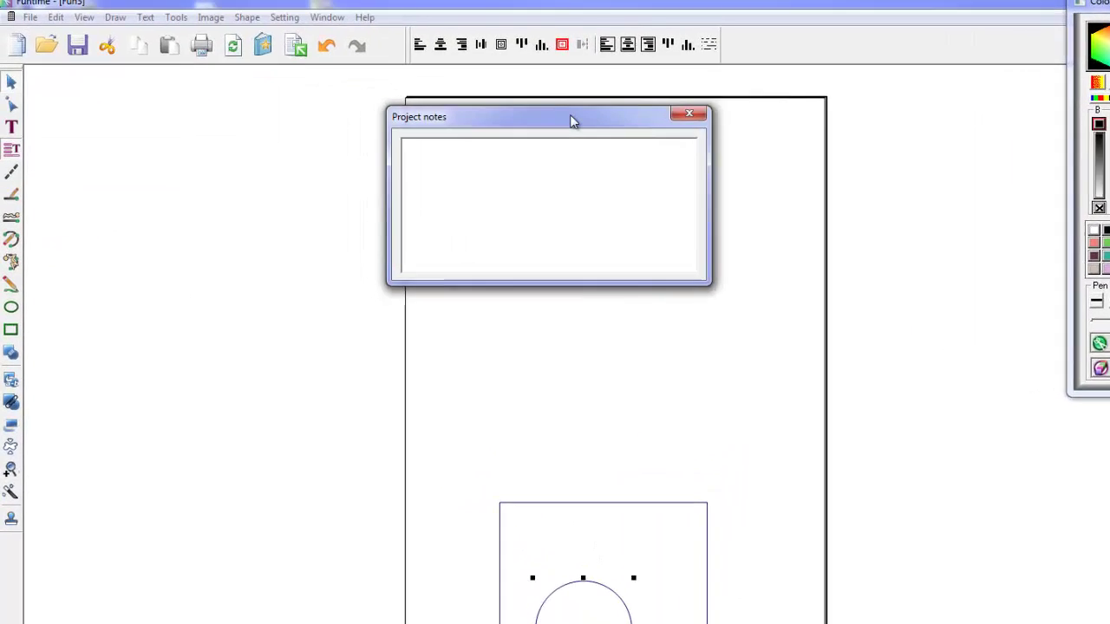
drag(570, 114, 643, 238)
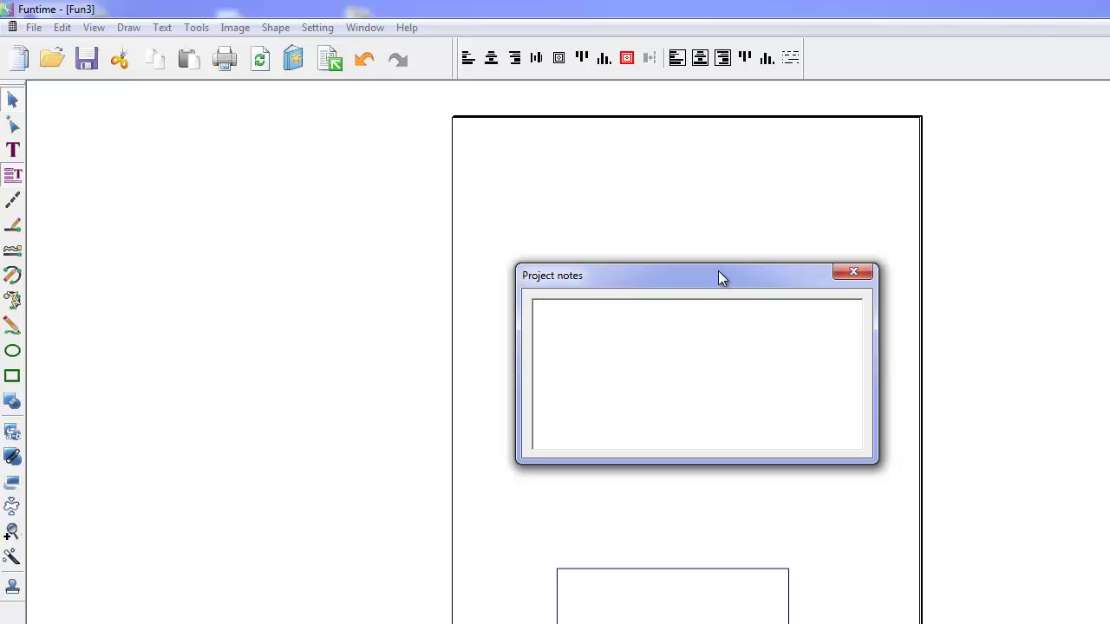
Write the project notes "Font name:", "Copyright: DMBM 2013" and "You will need three of the circles", and close the notes window
click(94, 27)
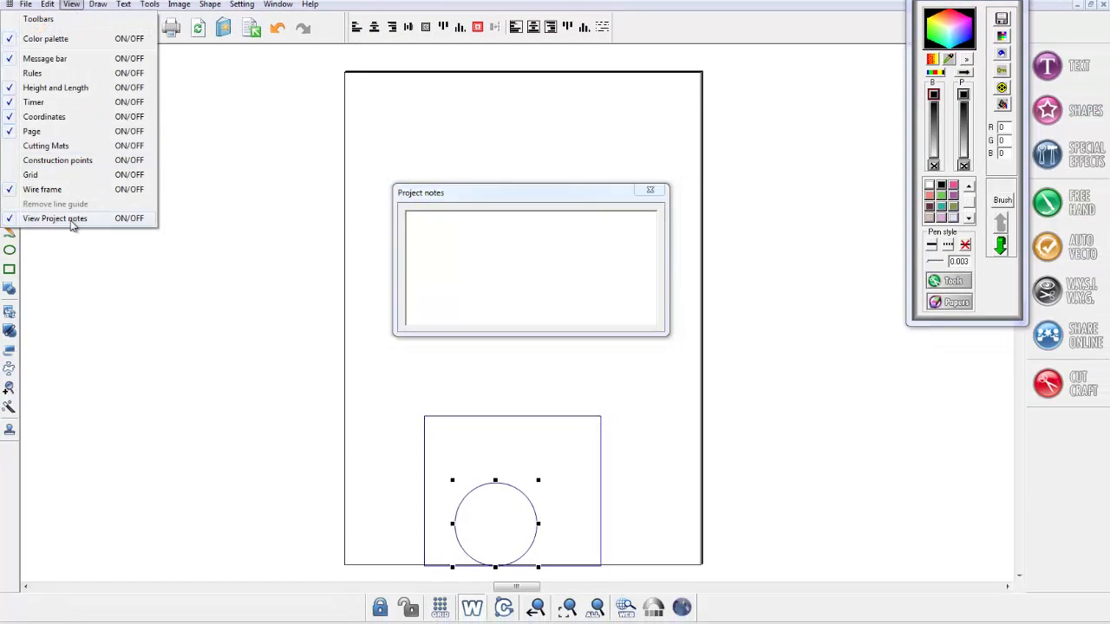
click(438, 260)
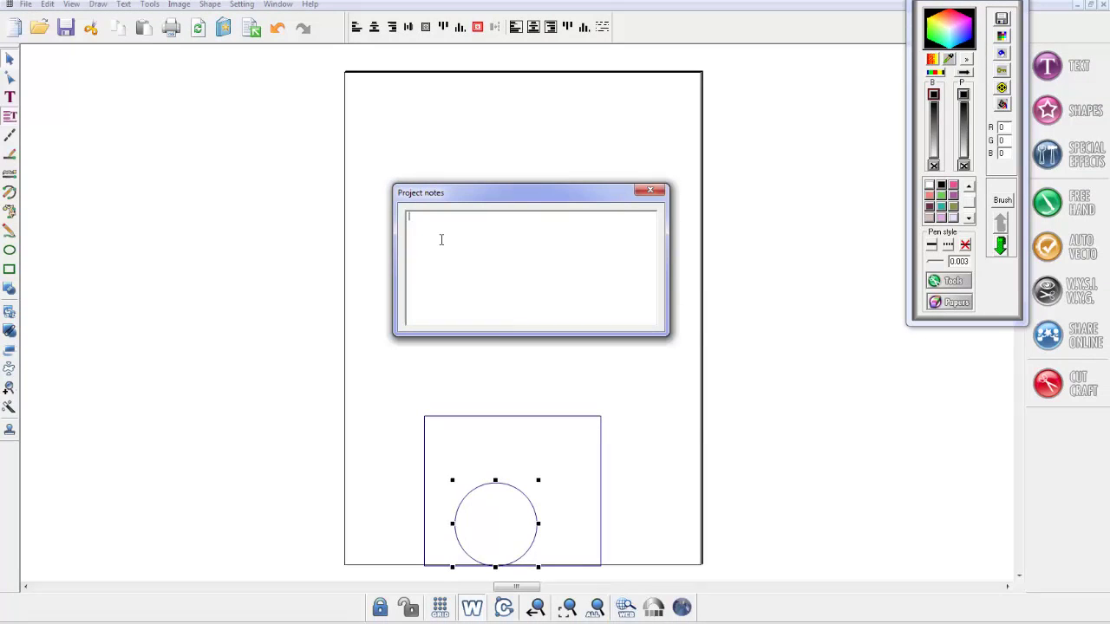
text(Font name:)
key(Return)
text(Copy)
text(right: DMBM)
text( 2013 )
text(You will need)
text( three )
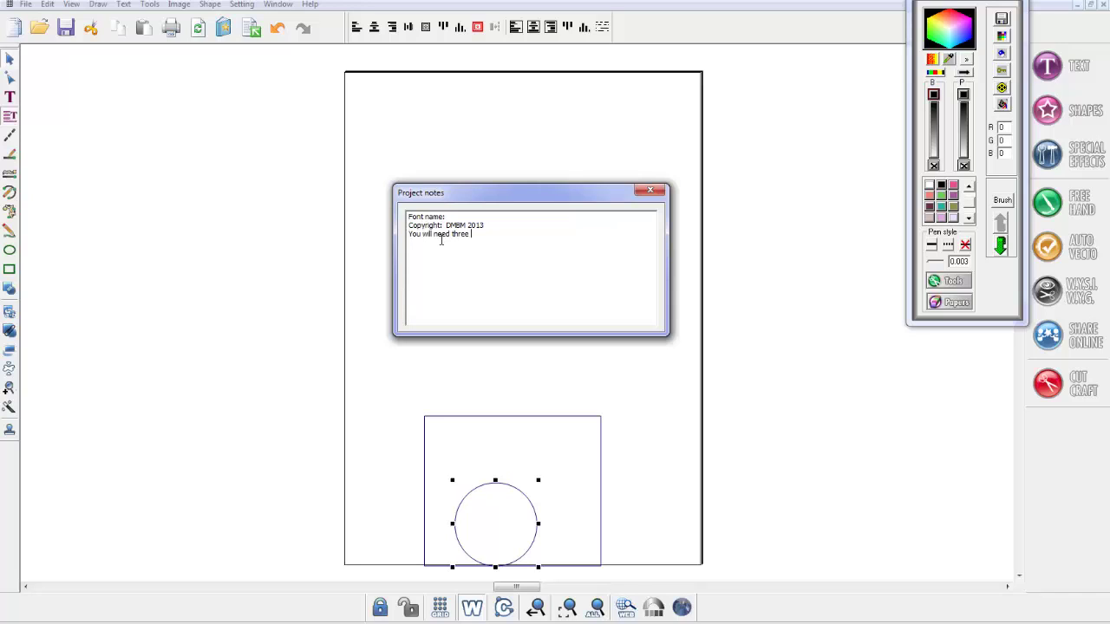
text(of the circles)
text(Tropline)
click(657, 191)
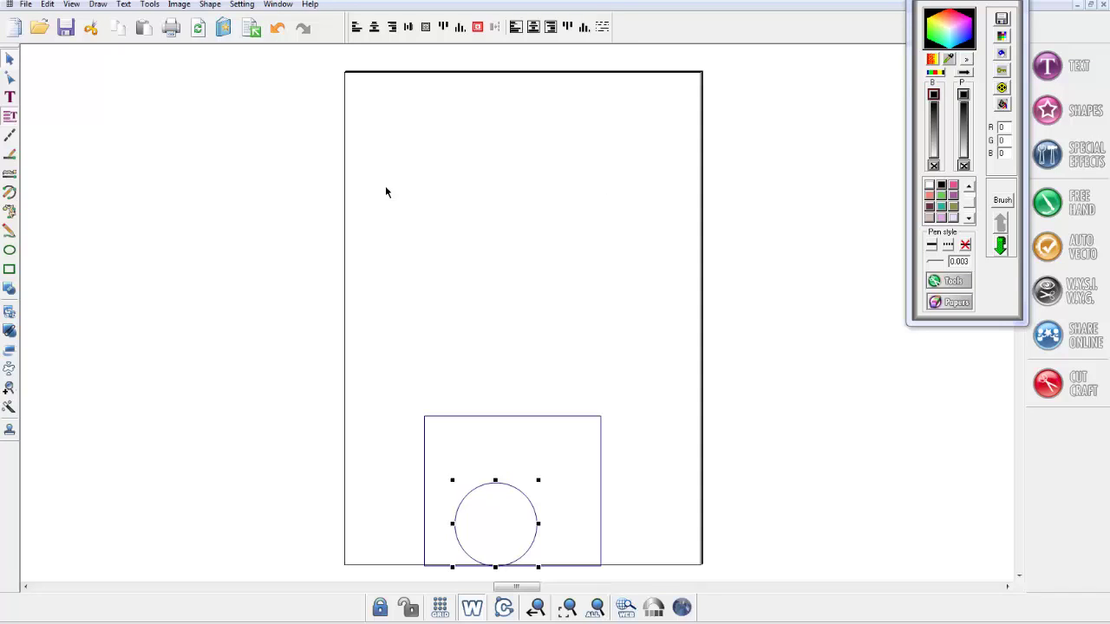
Display the dot grid across the workspace and turn it off again
click(73, 5)
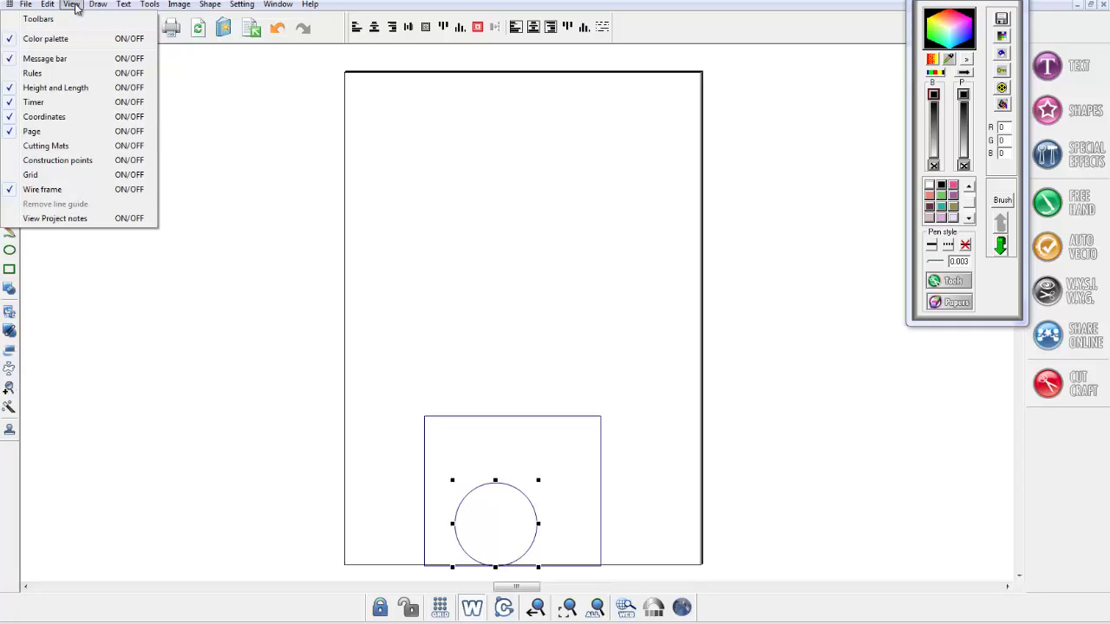
click(41, 174)
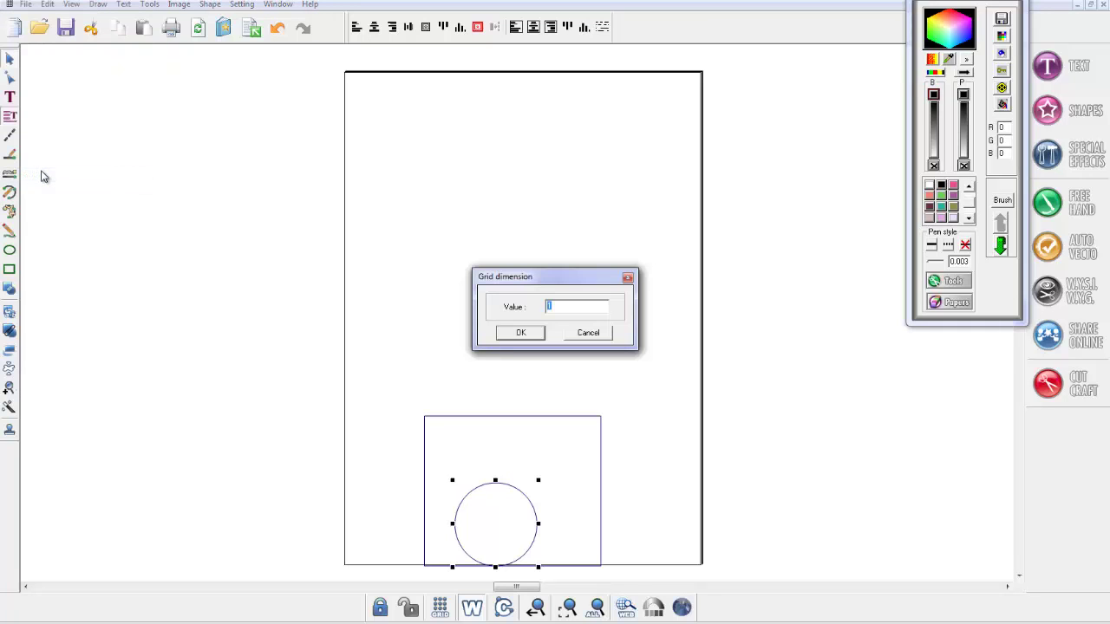
click(588, 332)
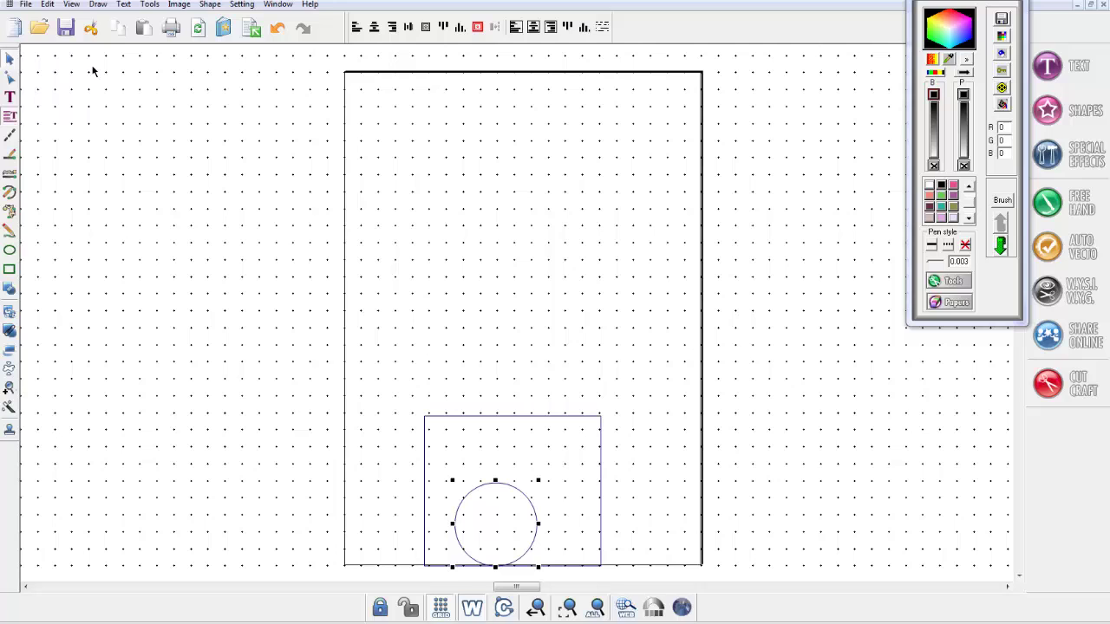
click(71, 4)
click(34, 177)
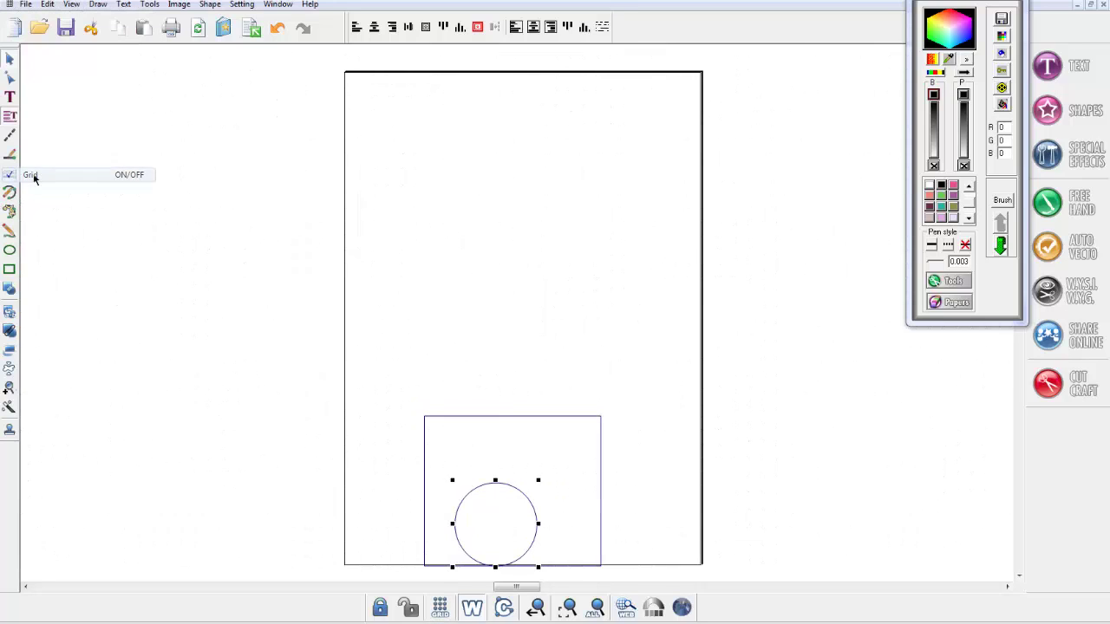
Display the cutting mat on the page and hide it again
click(72, 6)
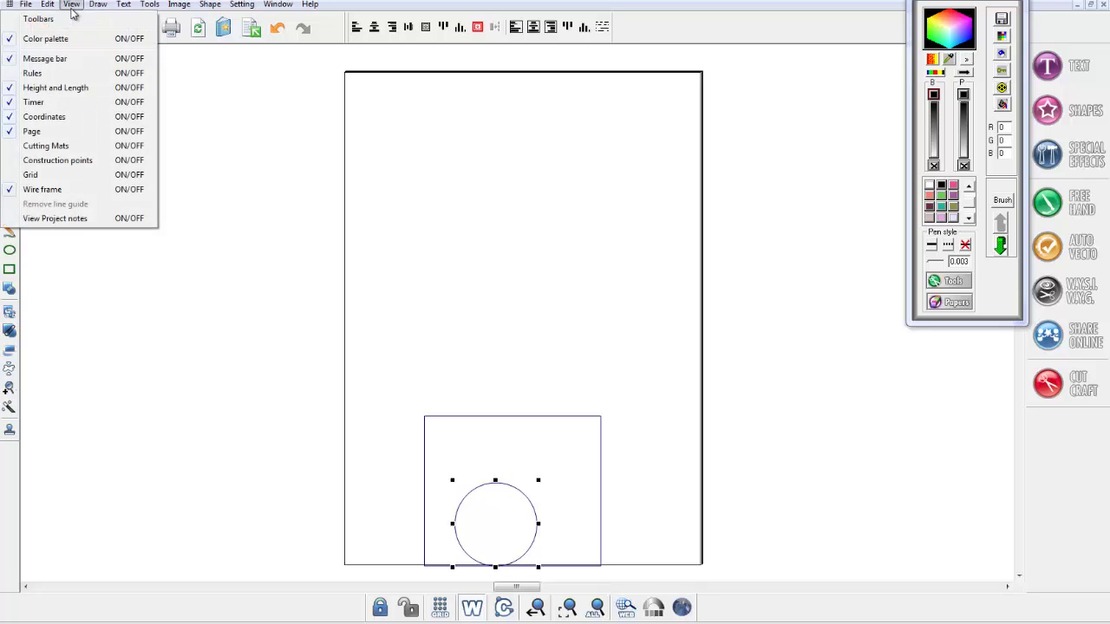
click(61, 152)
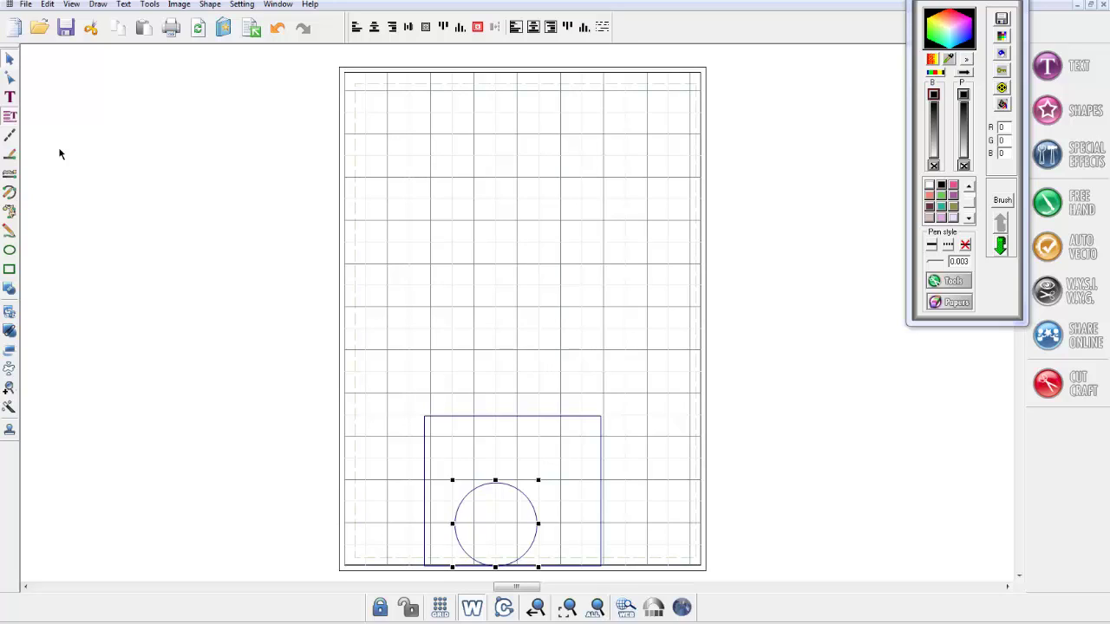
click(72, 4)
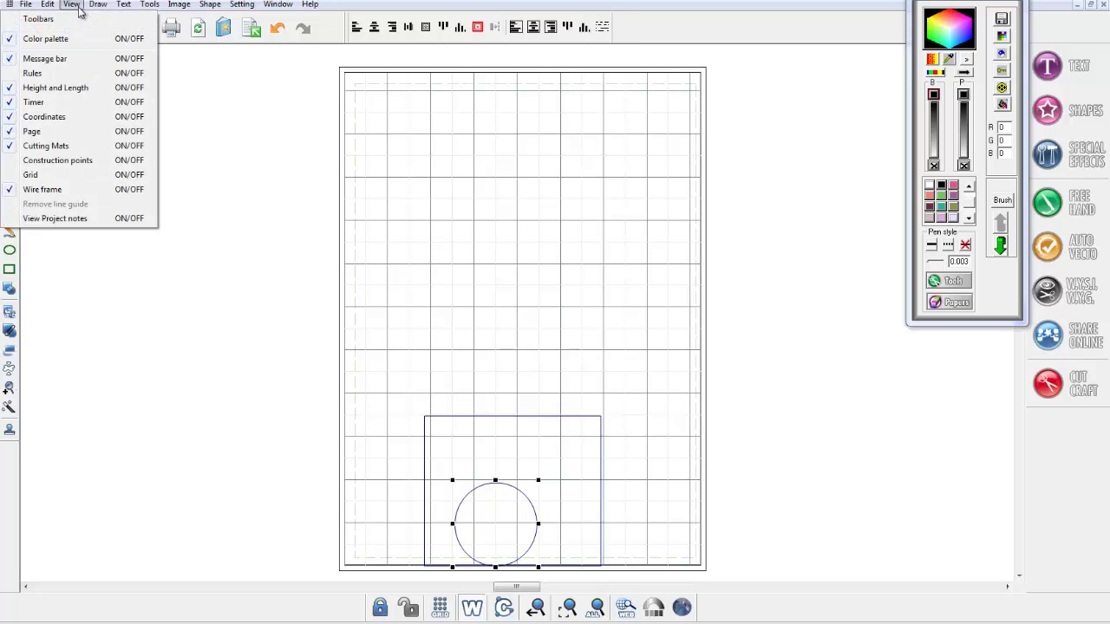
click(38, 148)
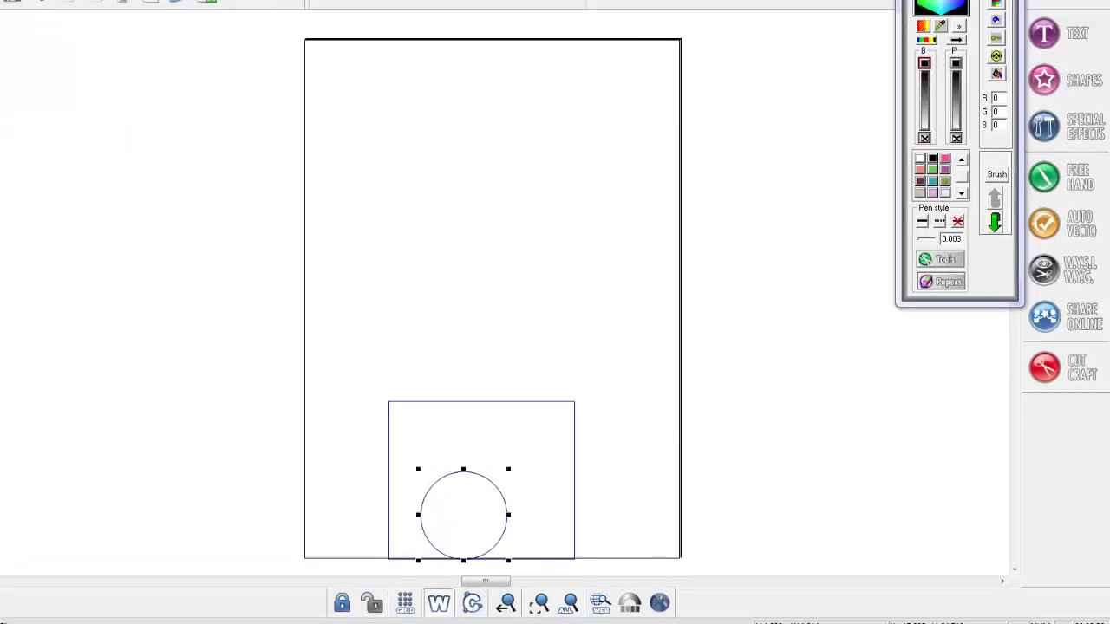
Delete the rectangle and the circle together, leaving the whole empty page in view
drag(406, 391, 566, 546)
drag(396, 501, 456, 532)
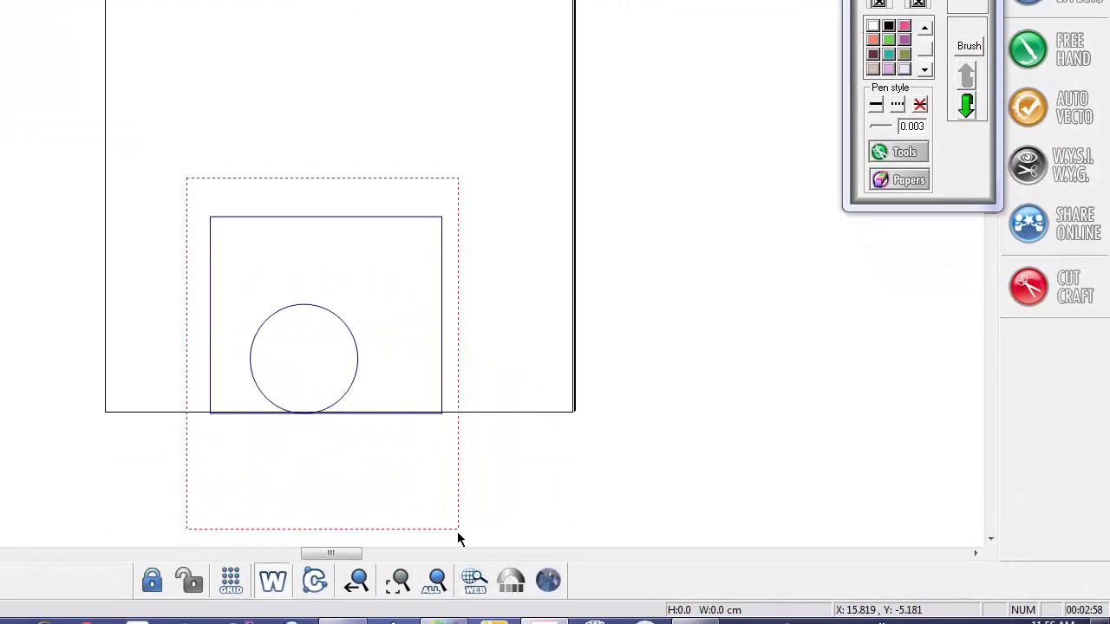
key(Delete)
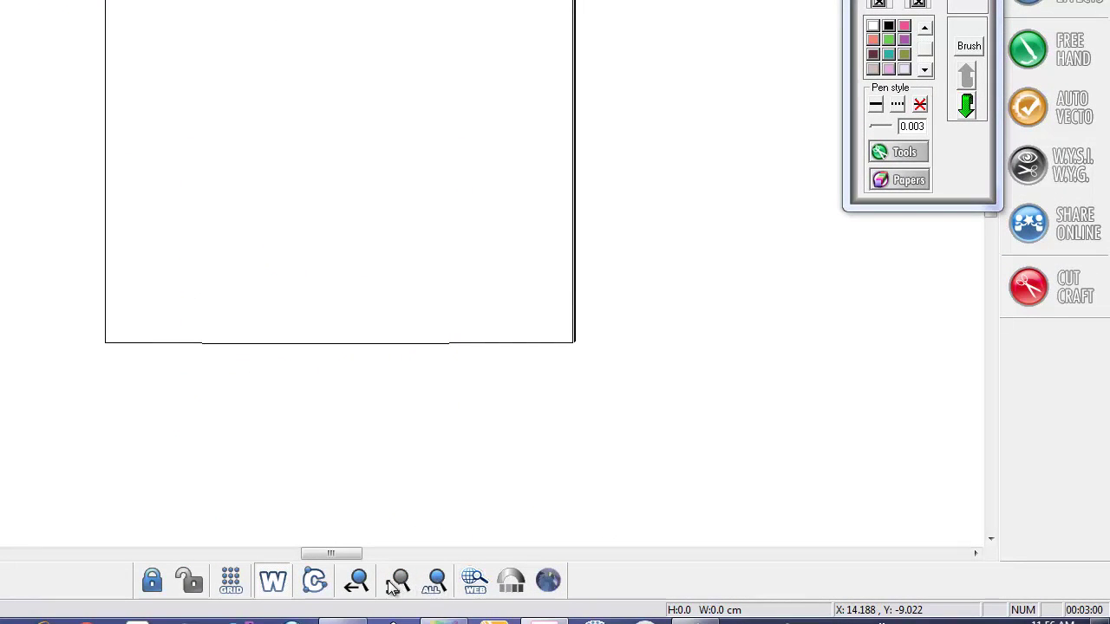
click(436, 580)
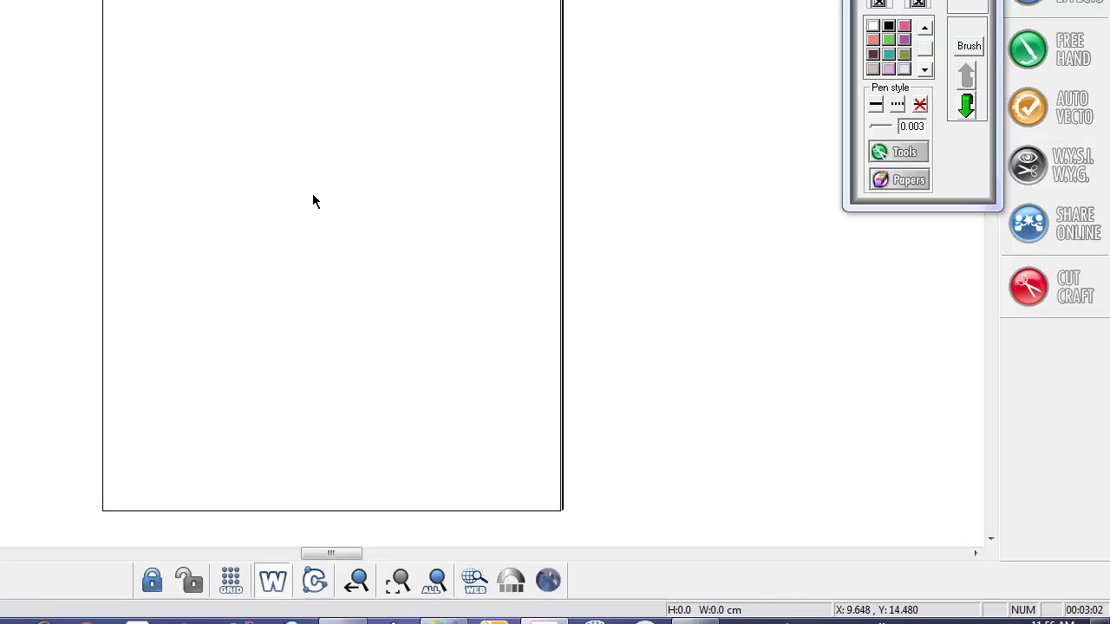
Write two freehand calligraphy words one below the other, the first in the Caligraphy1 style, checking the first in wireframe view
click(1036, 52)
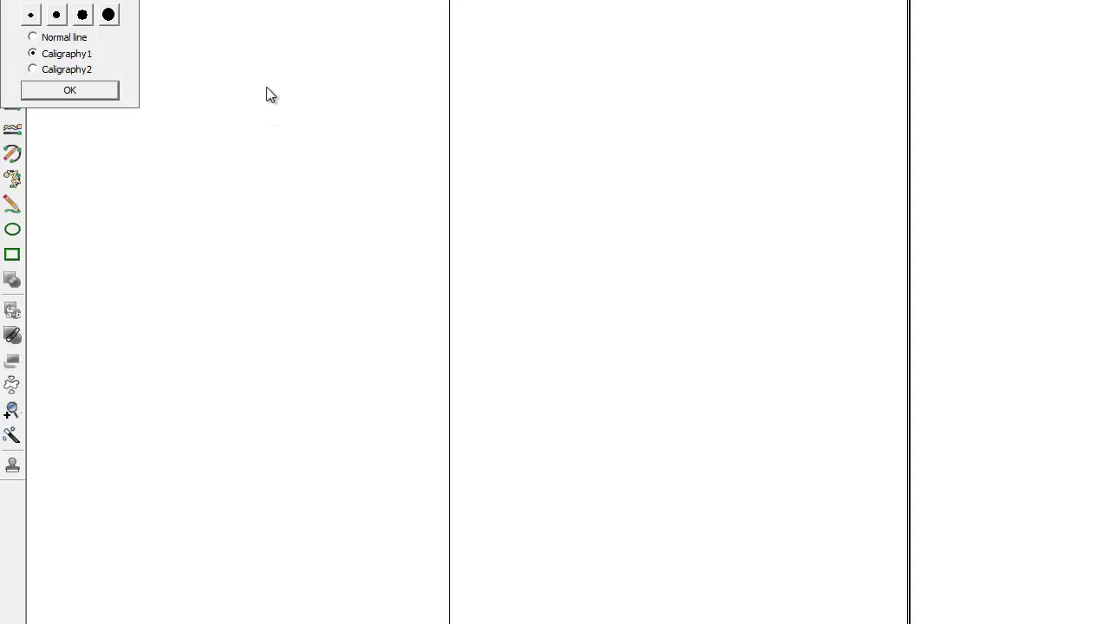
drag(492, 118, 555, 158)
mouse_move(632, 148)
mouse_down()
mouse_move(716, 171)
mouse_move(715, 184)
mouse_up()
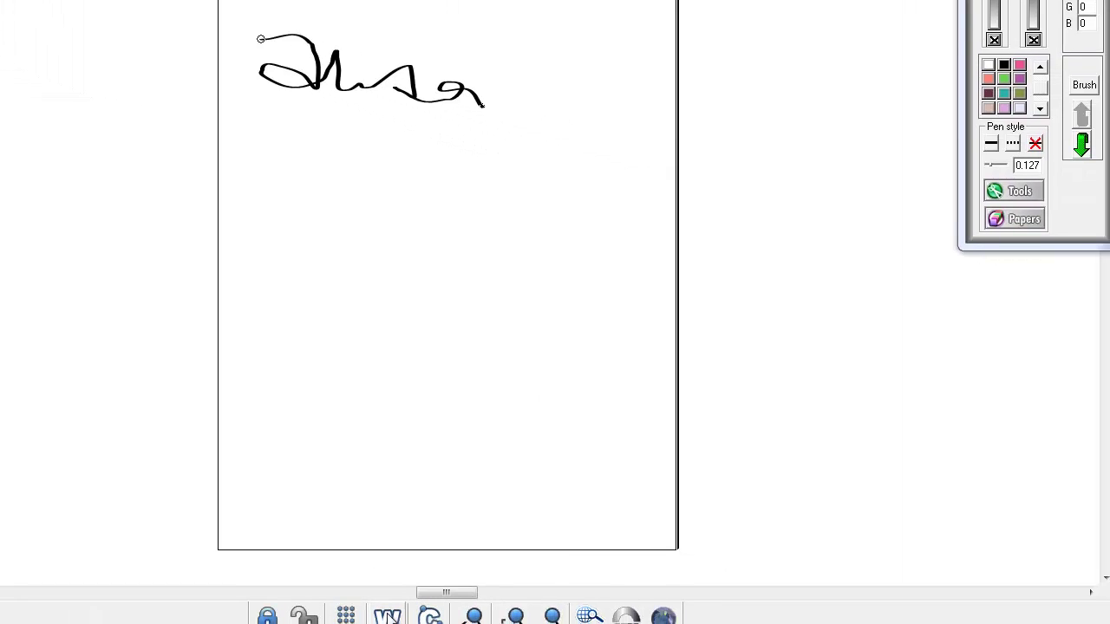
click(273, 581)
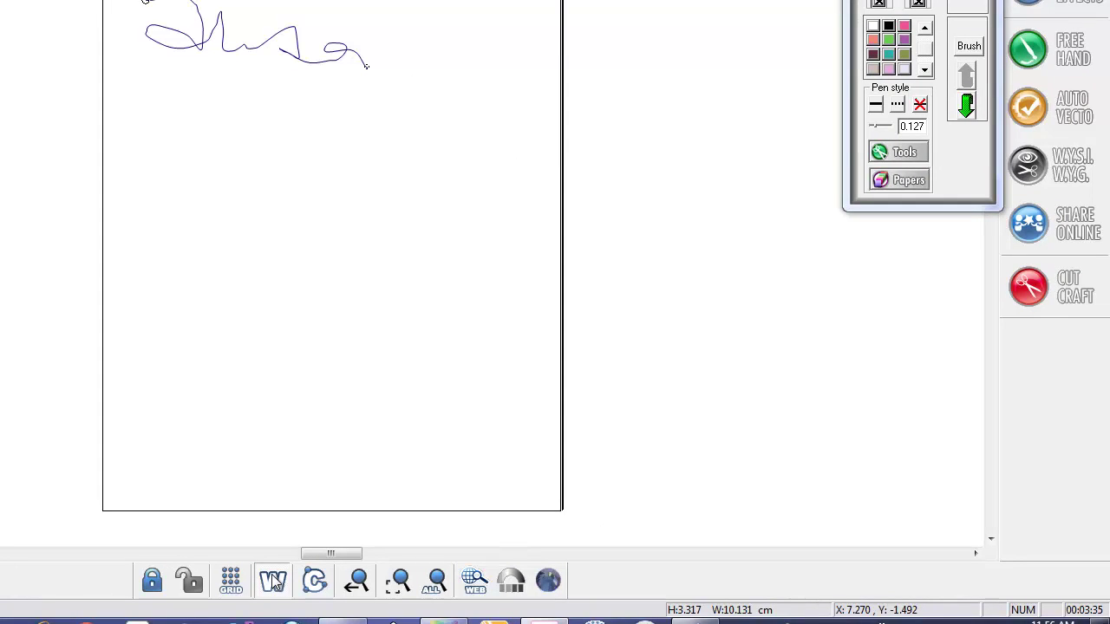
click(273, 581)
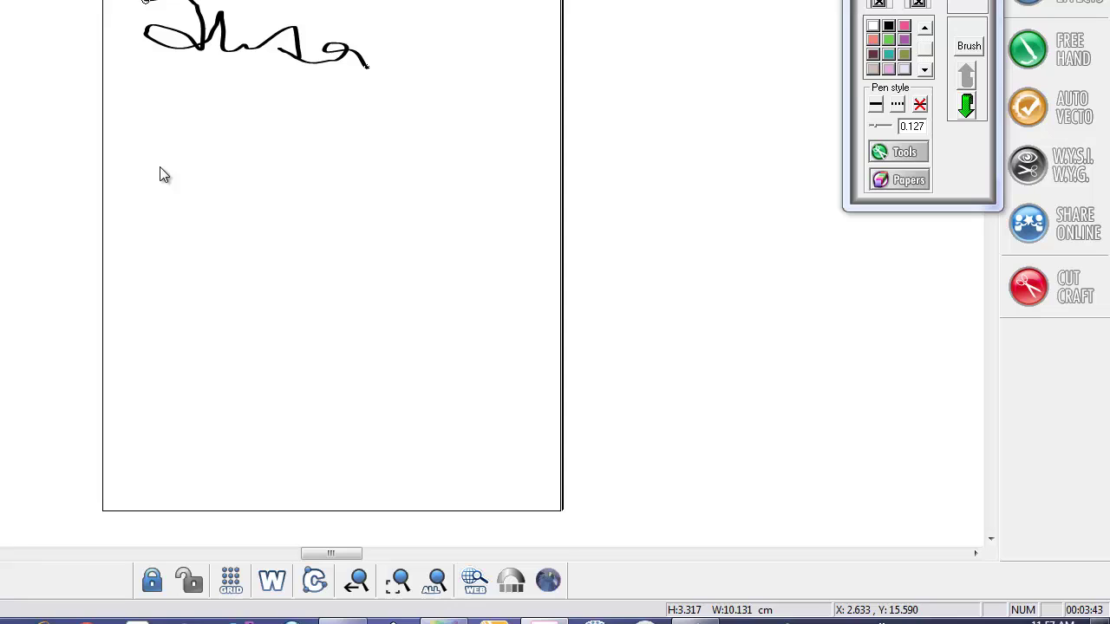
mouse_move(151, 158)
mouse_down()
mouse_move(159, 186)
mouse_move(391, 212)
mouse_up()
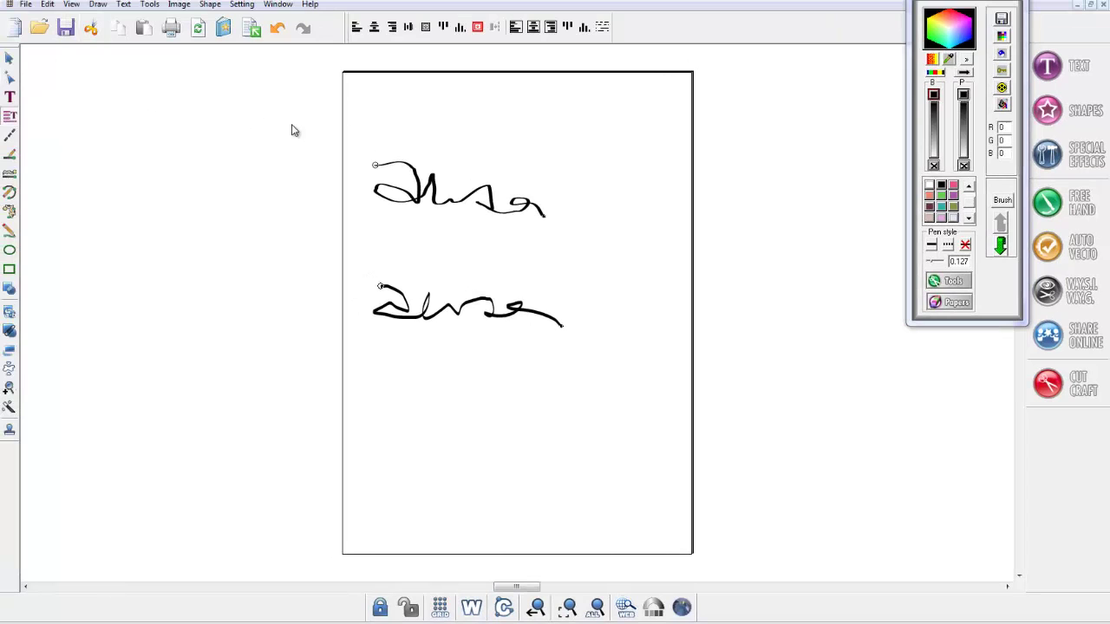
Delete all the freehand strokes so the page is empty
drag(306, 123, 618, 366)
click(9, 57)
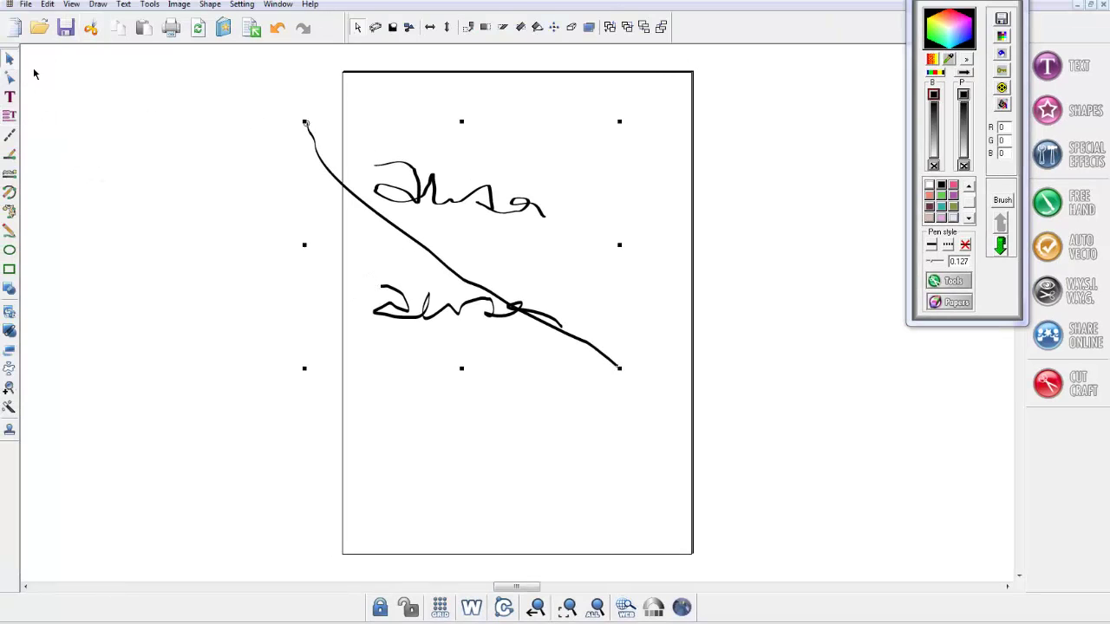
mouse_move(268, 95)
mouse_down()
mouse_move(272, 458)
mouse_move(668, 459)
mouse_up()
key(Delete)
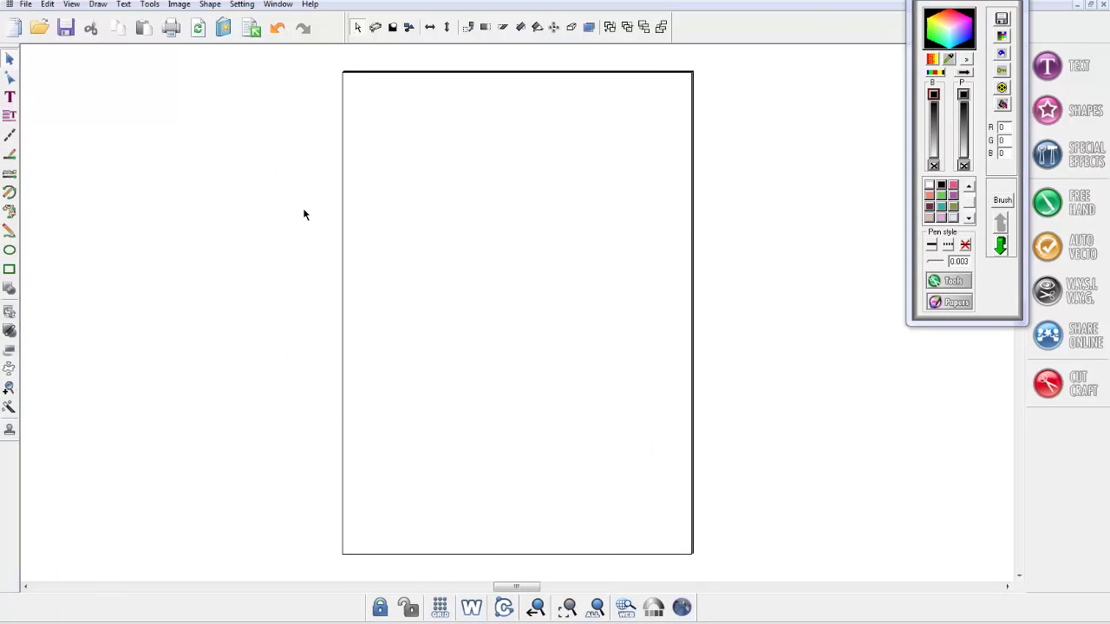
Draw a circle near the middle of the page, set the number of cutting passes to 2 and return to the design
click(10, 250)
drag(417, 245, 547, 375)
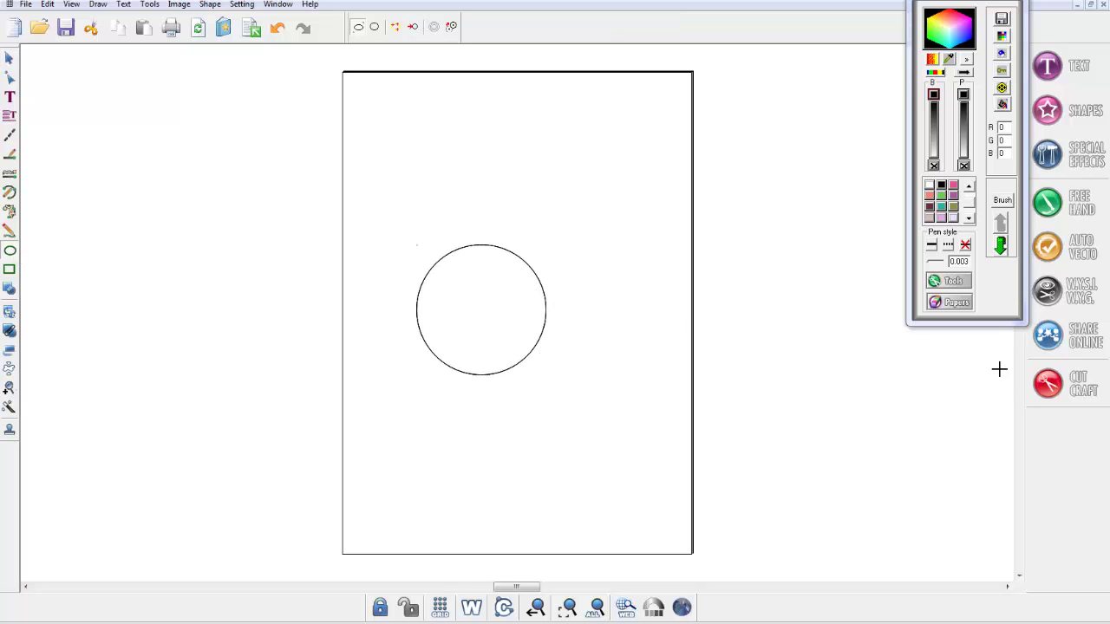
click(1047, 382)
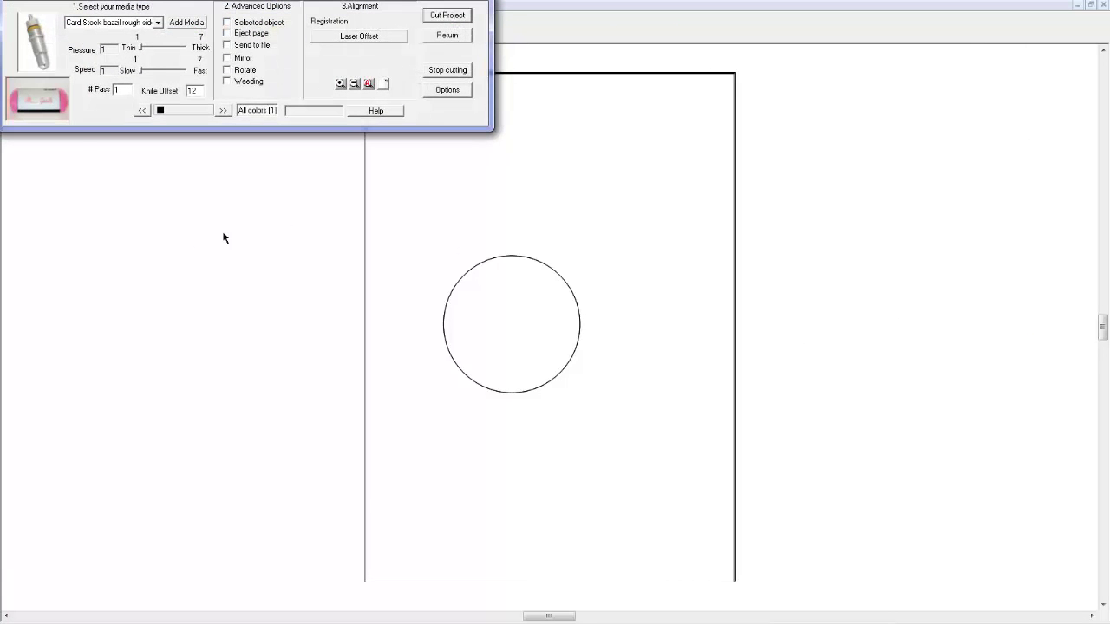
double_click(116, 89)
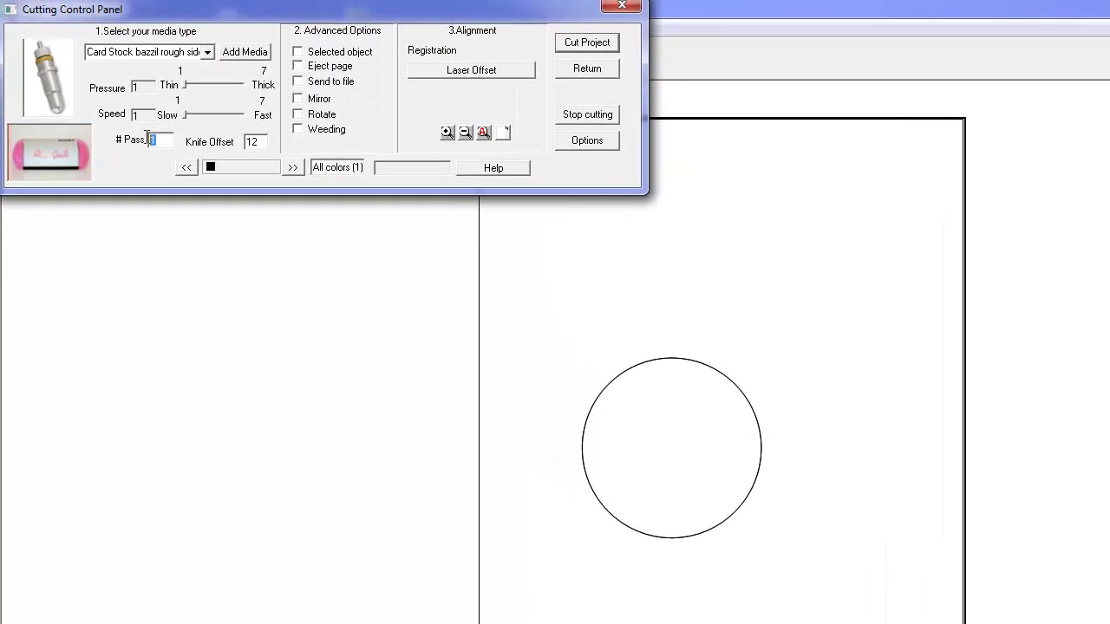
text(2)
click(575, 69)
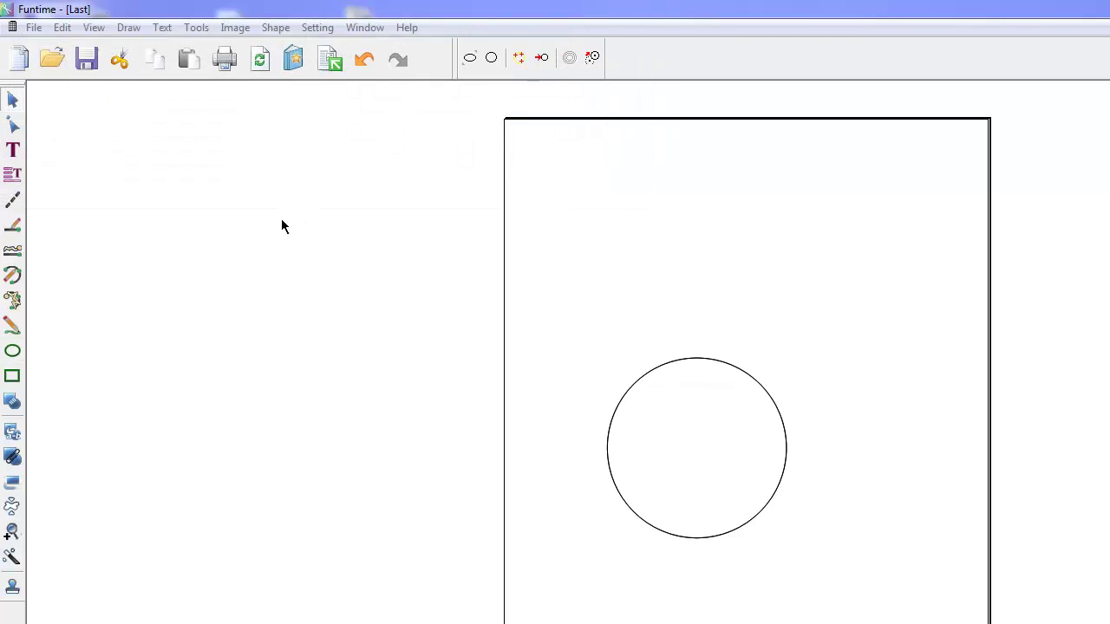
Draw a horizontal line about 10.3 cm long below the circle, set the number of cutting passes to 2 and return to the design
click(13, 225)
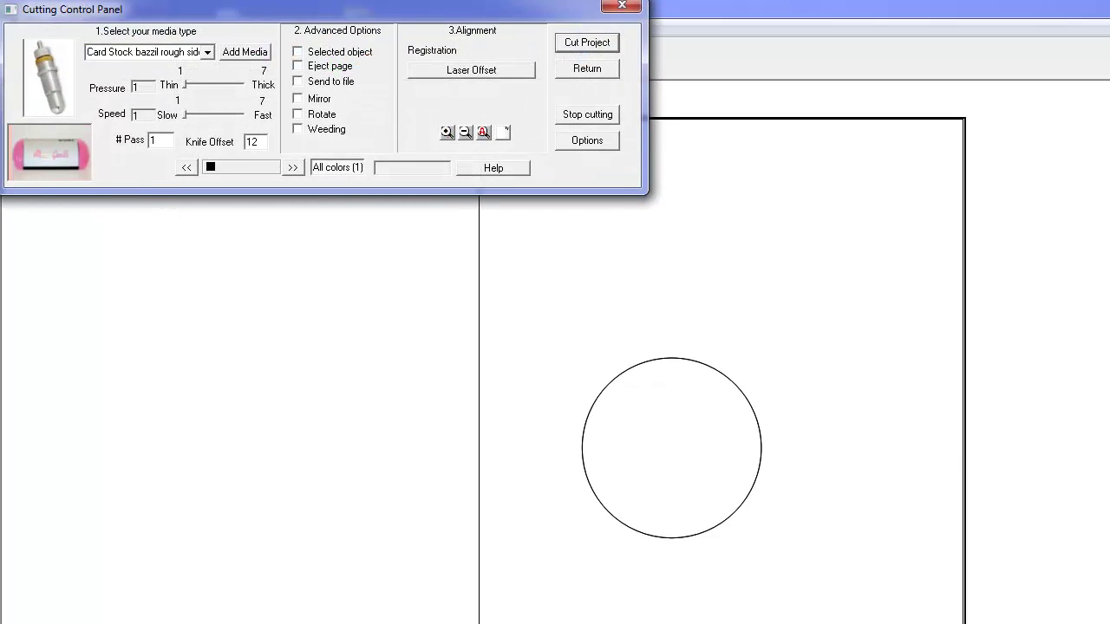
double_click(152, 139)
text(2)
click(587, 68)
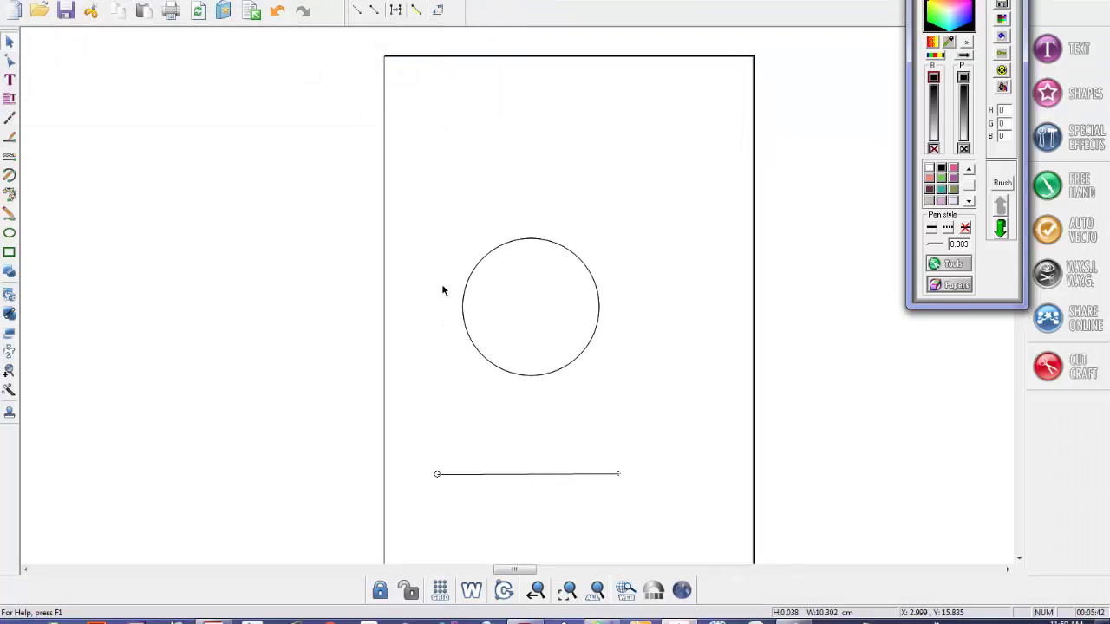
Delete the circle and the line together
drag(383, 205, 647, 520)
key(Delete)
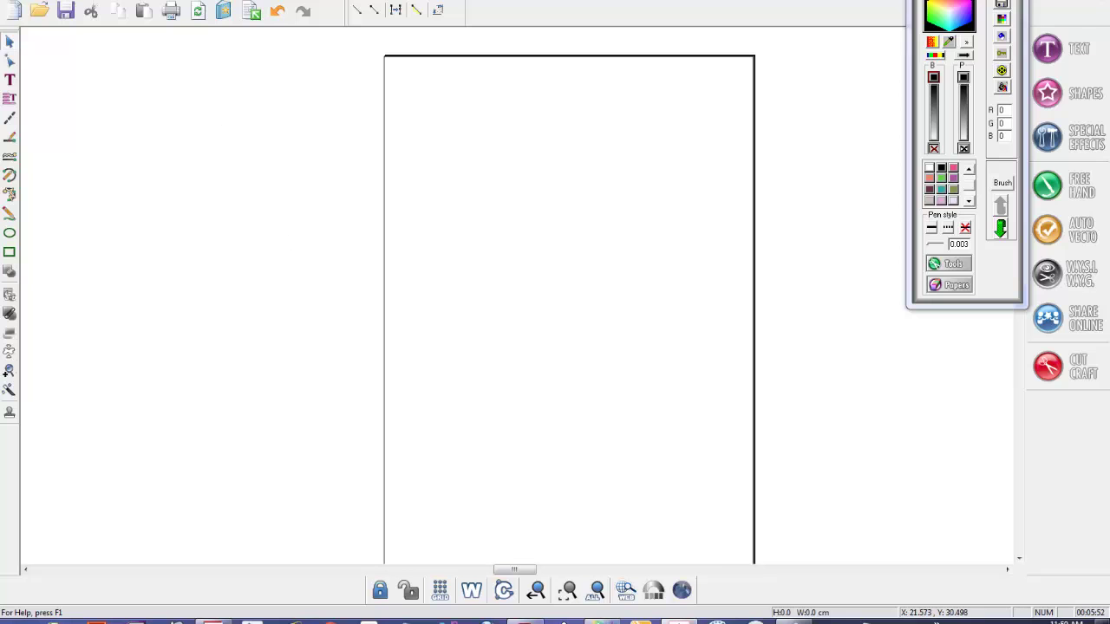
Bring up the other design window with the pixelated gift-box image to examine it, and return to the empty page
click(598, 619)
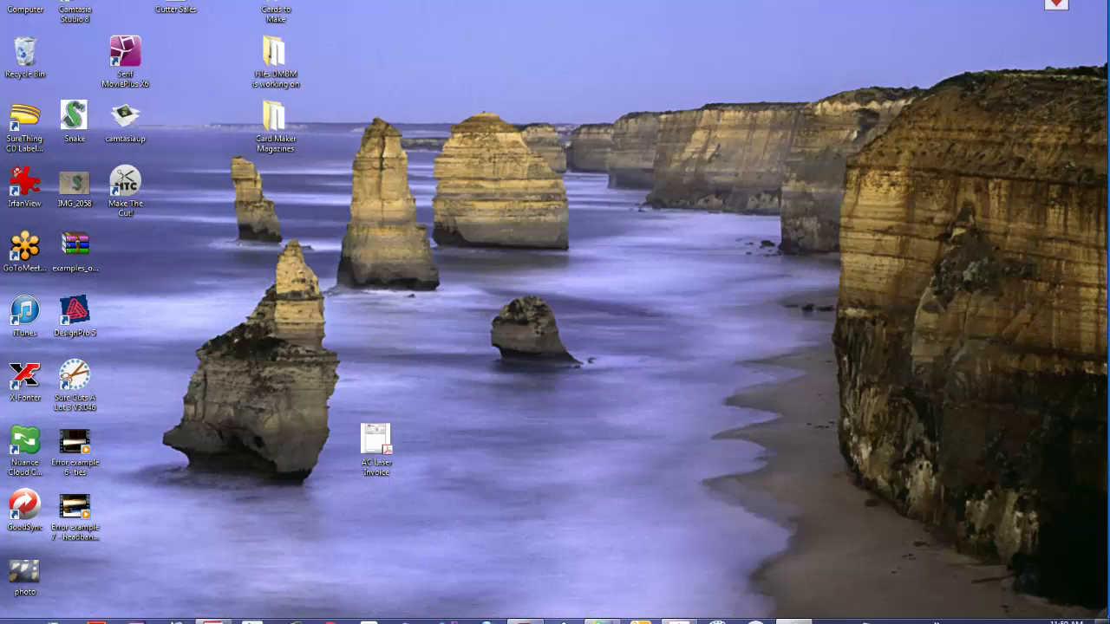
click(598, 619)
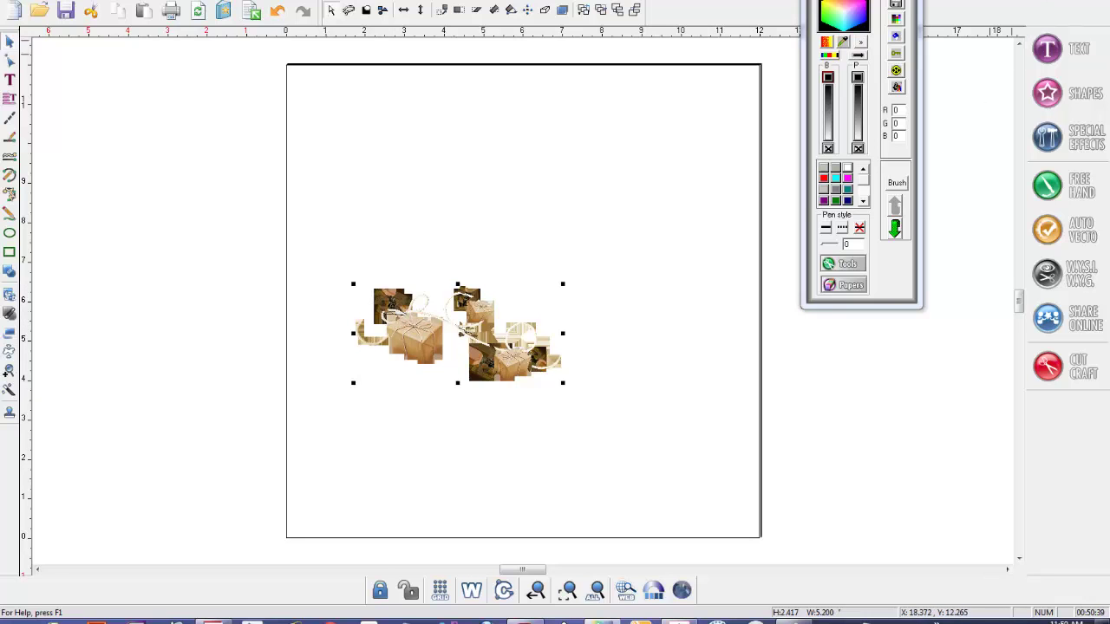
key(super+d)
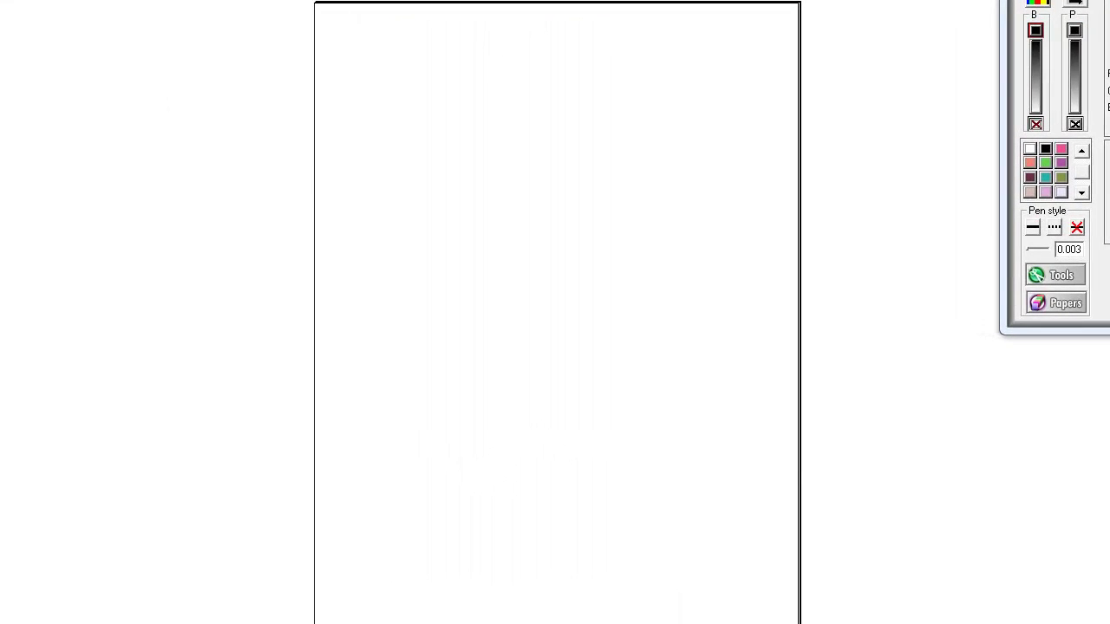
Start a file import and browse through 1 Daisy Trail Scrapbook, Digi Kits and Amazing Story to the JolantaDesigns_AmazingStory_Freebie folder
key(ctrl+i)
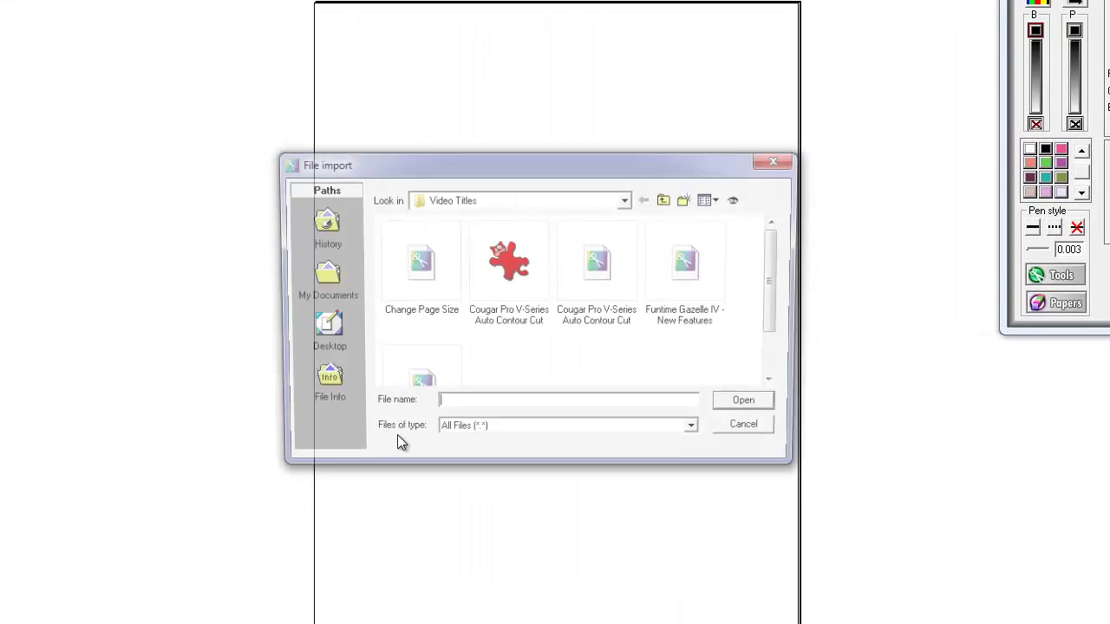
click(666, 201)
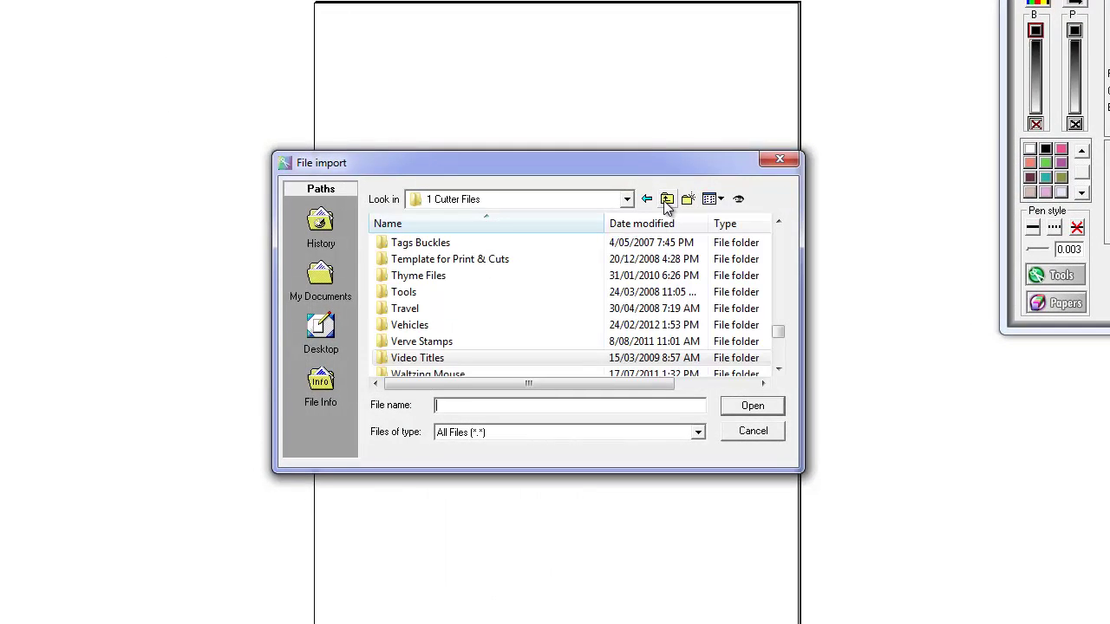
click(665, 201)
double_click(482, 359)
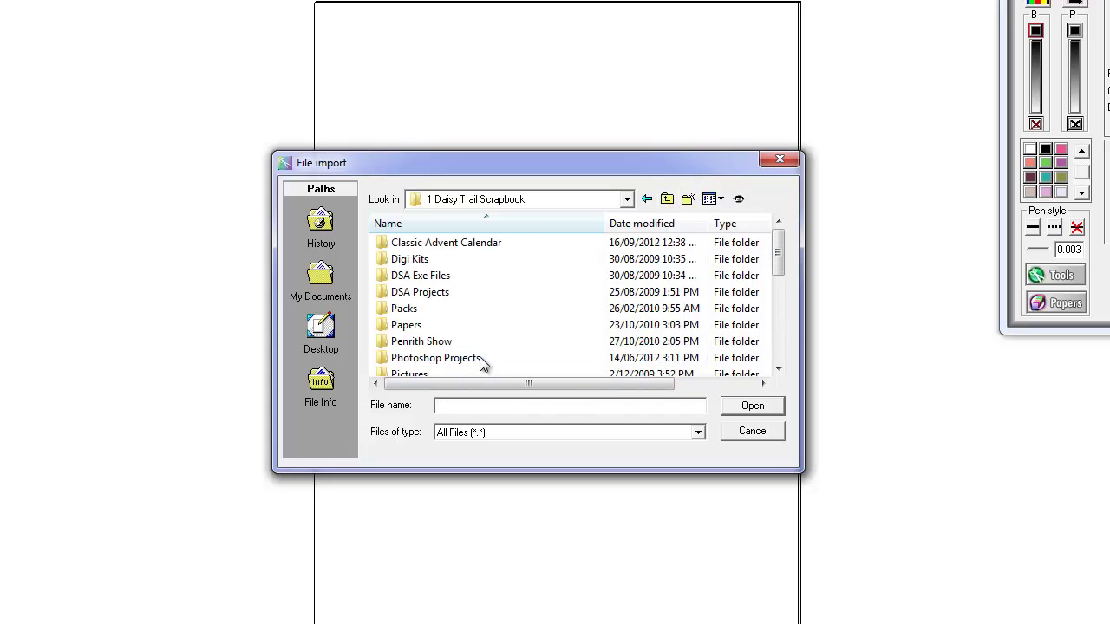
double_click(420, 260)
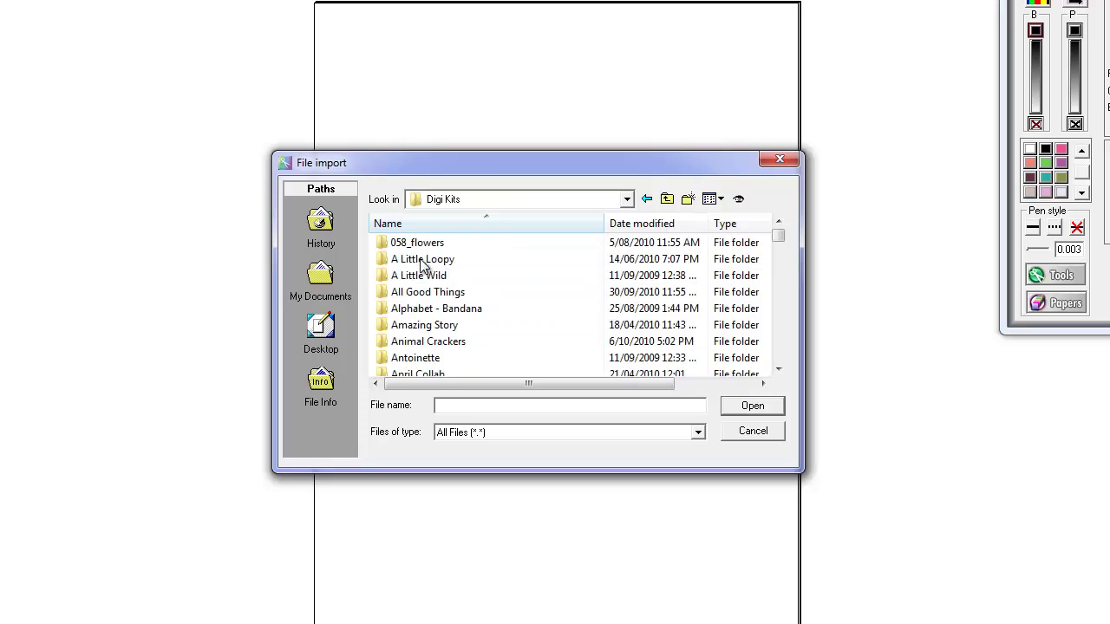
click(779, 371)
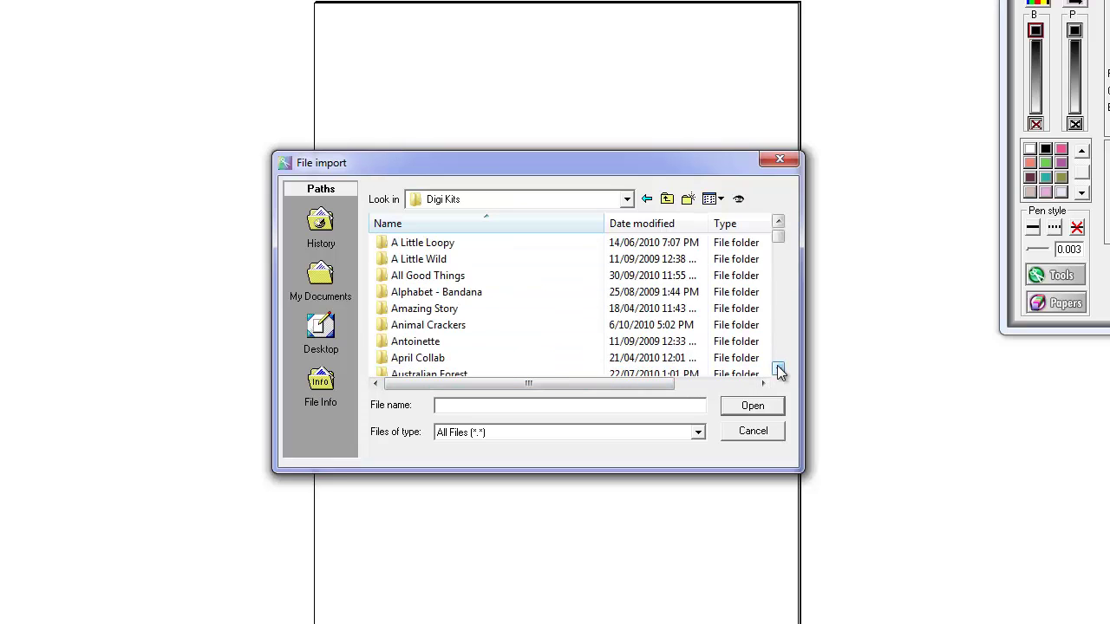
double_click(779, 371)
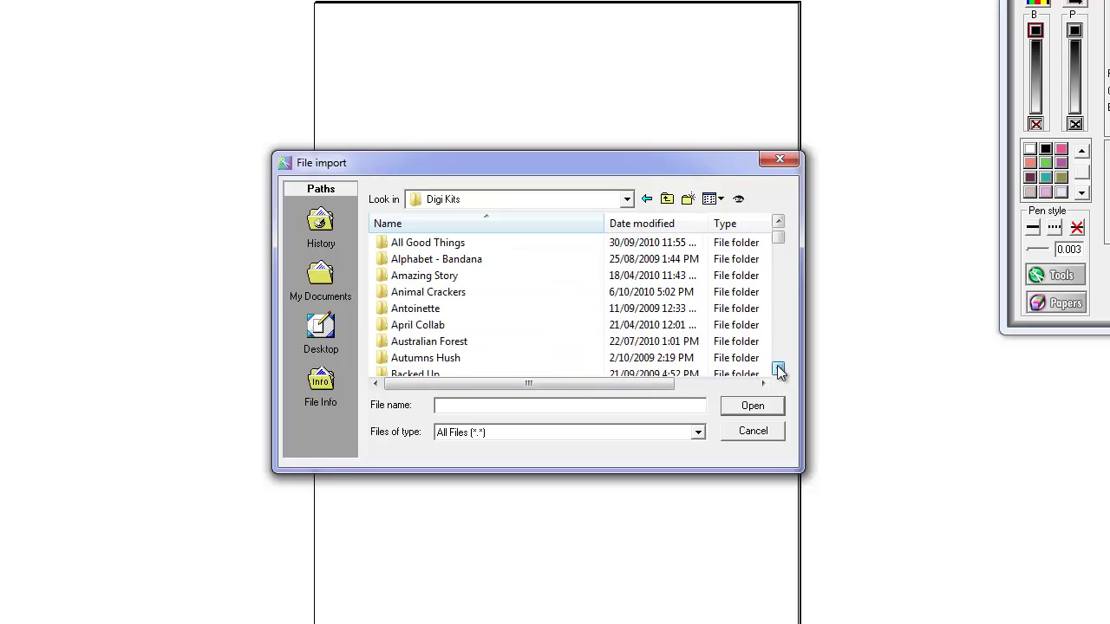
double_click(421, 278)
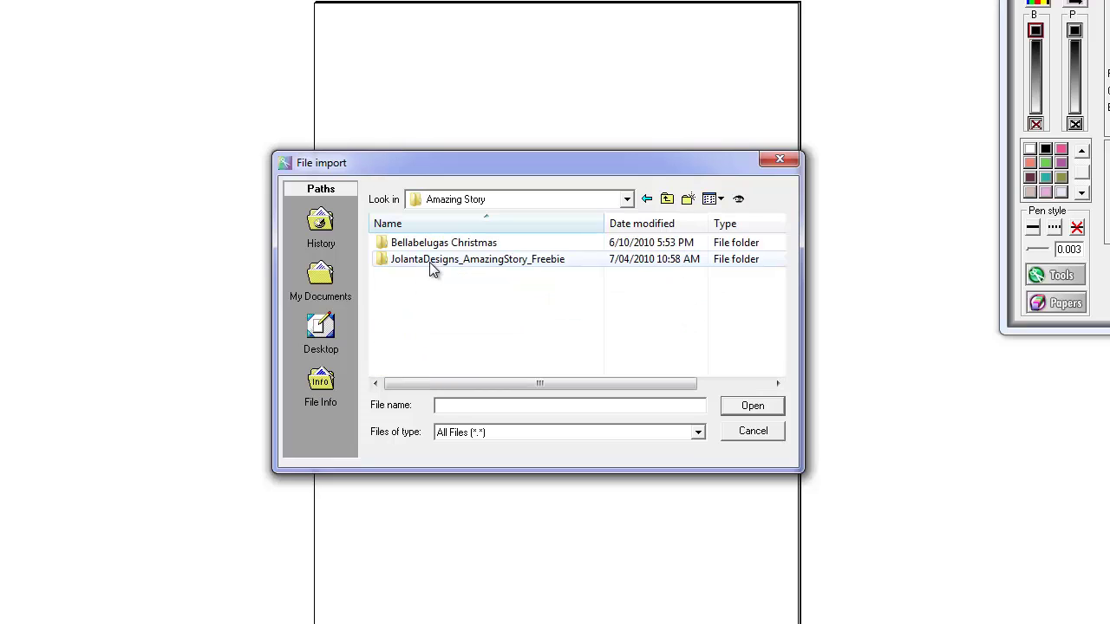
double_click(429, 262)
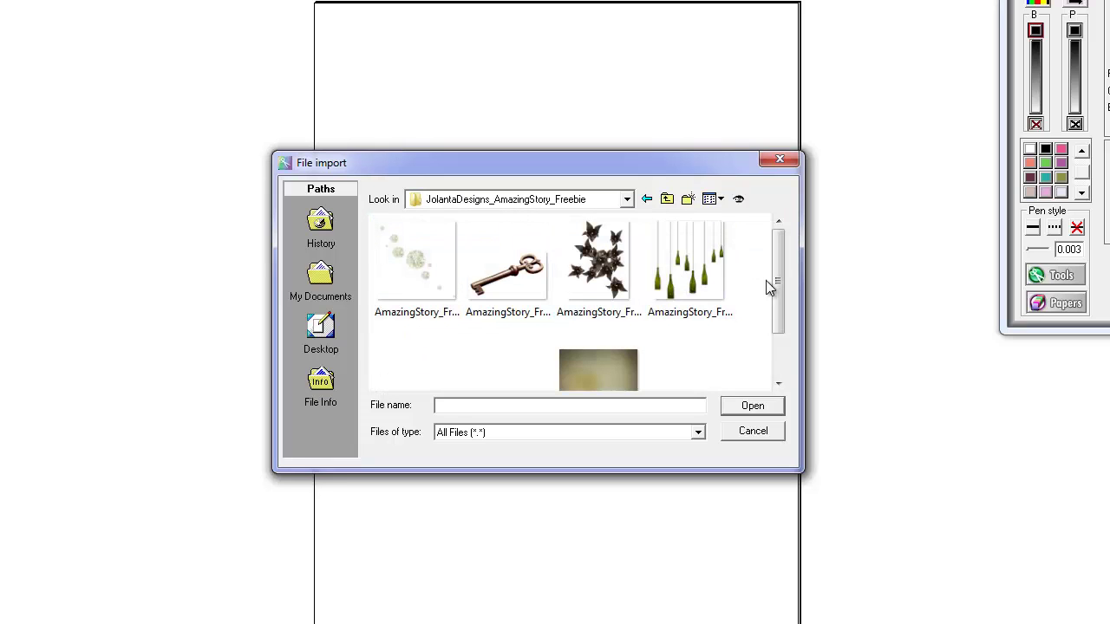
Import the gift-box image AmazingStory_Freebie_elements05 and move it to the middle of the page
click(776, 349)
click(401, 373)
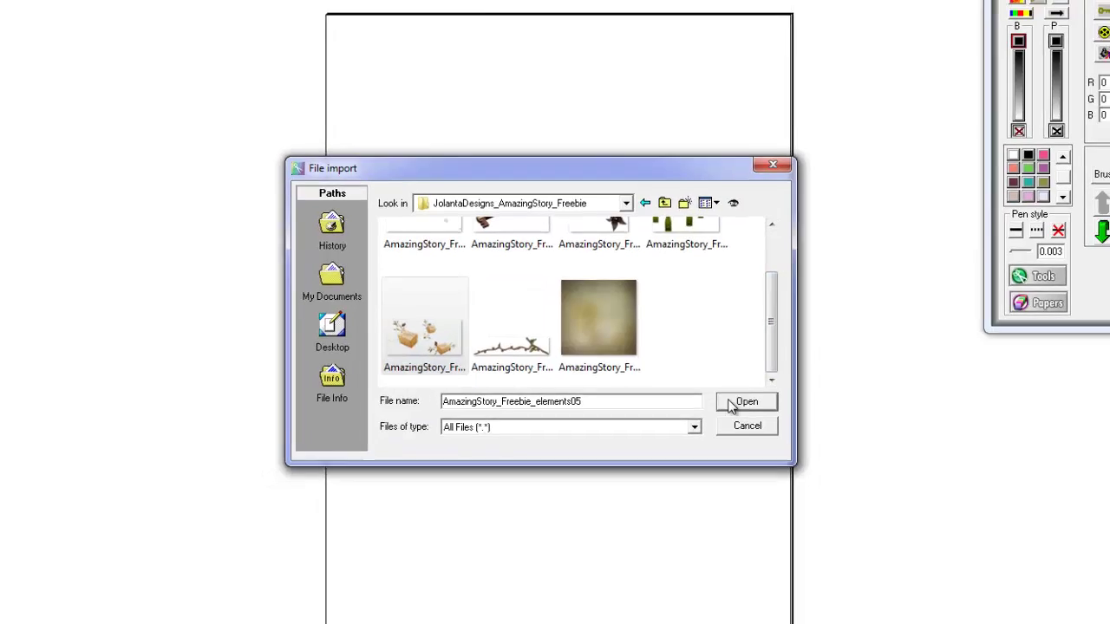
click(733, 404)
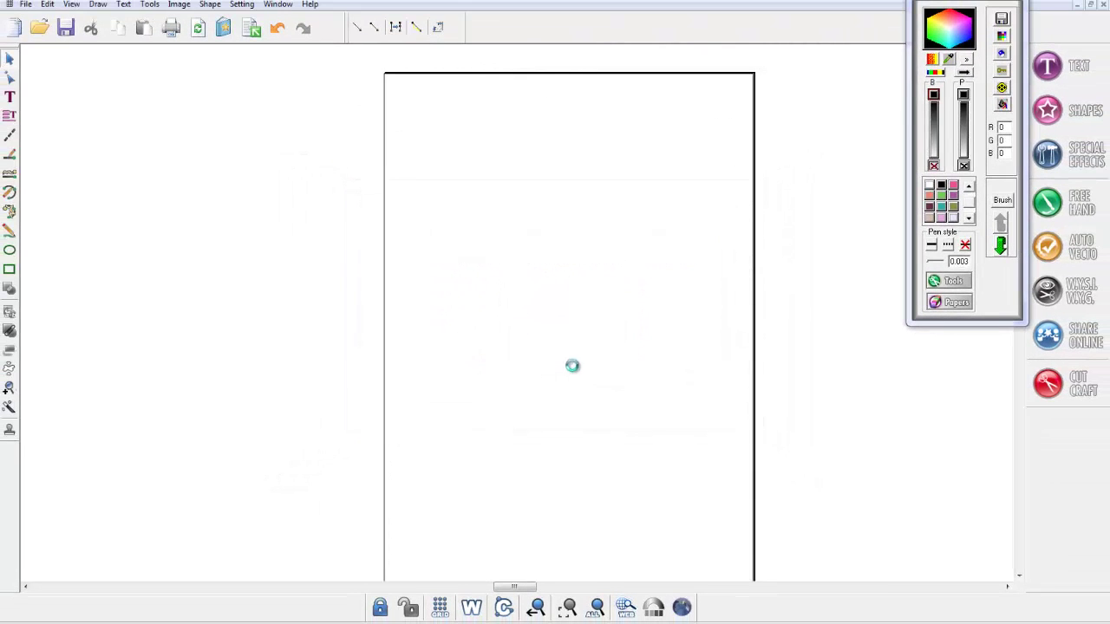
click(461, 305)
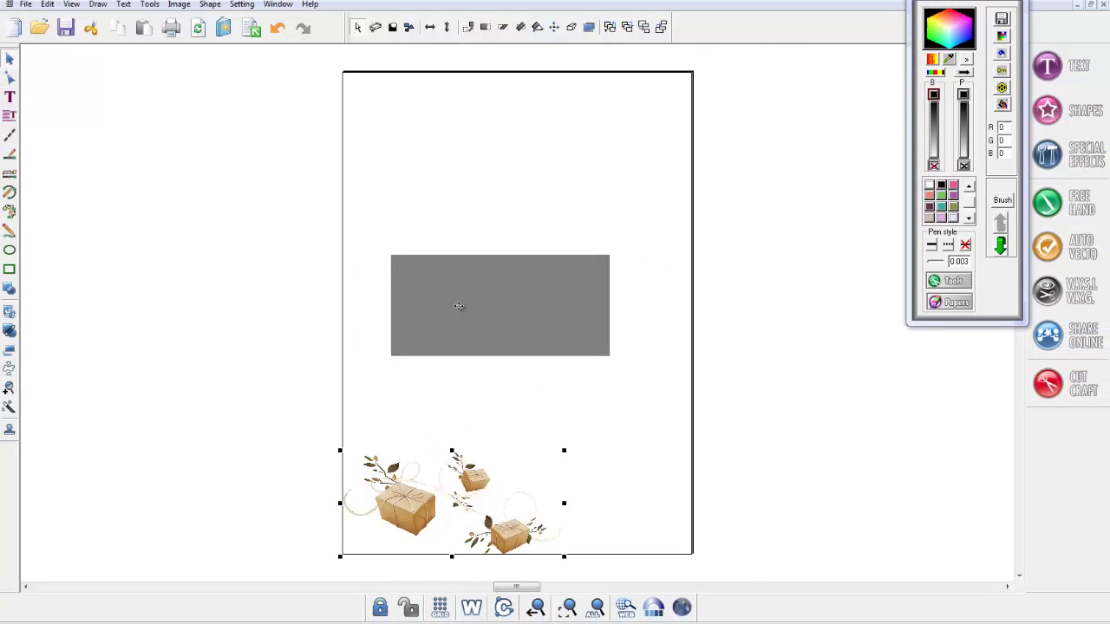